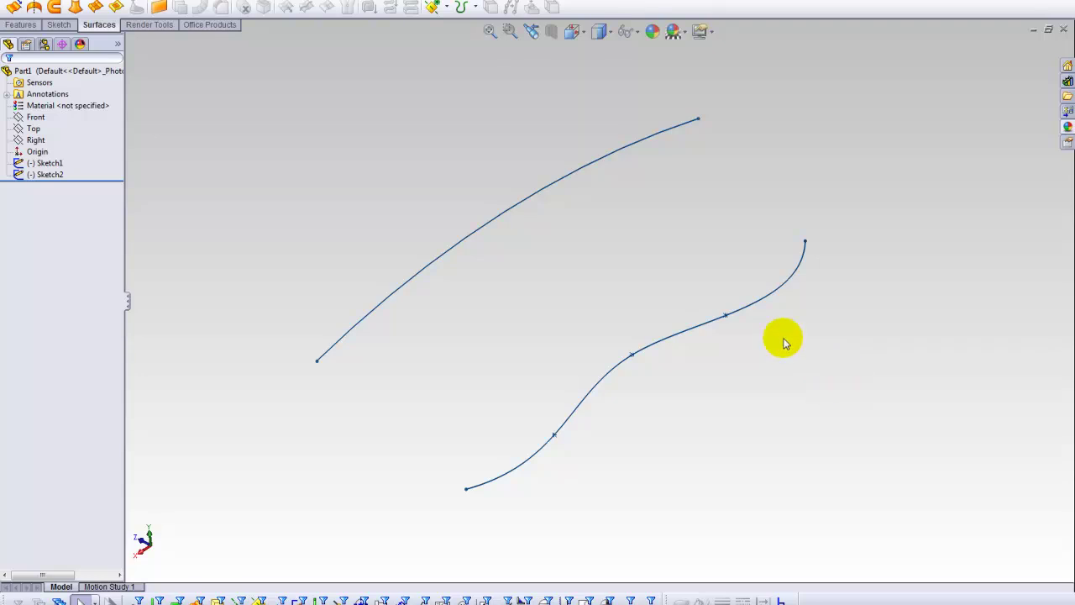
# - Highlight Sketch1's S-spline and Sketch2's arc, and show the Front plane in an oblique view
pyautogui.click(46, 165)
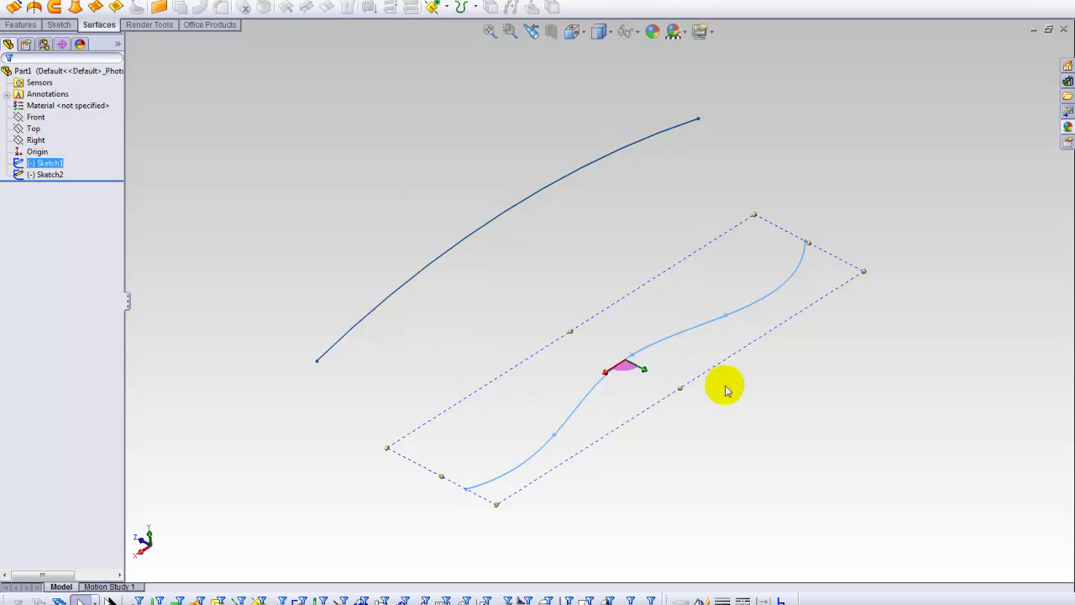
pyautogui.moveTo(679, 448)
pyautogui.mouseDown(button='middle')
pyautogui.moveTo(694, 401)
pyautogui.moveTo(694, 417)
pyautogui.moveTo(560, 420)
pyautogui.mouseUp(button='middle')
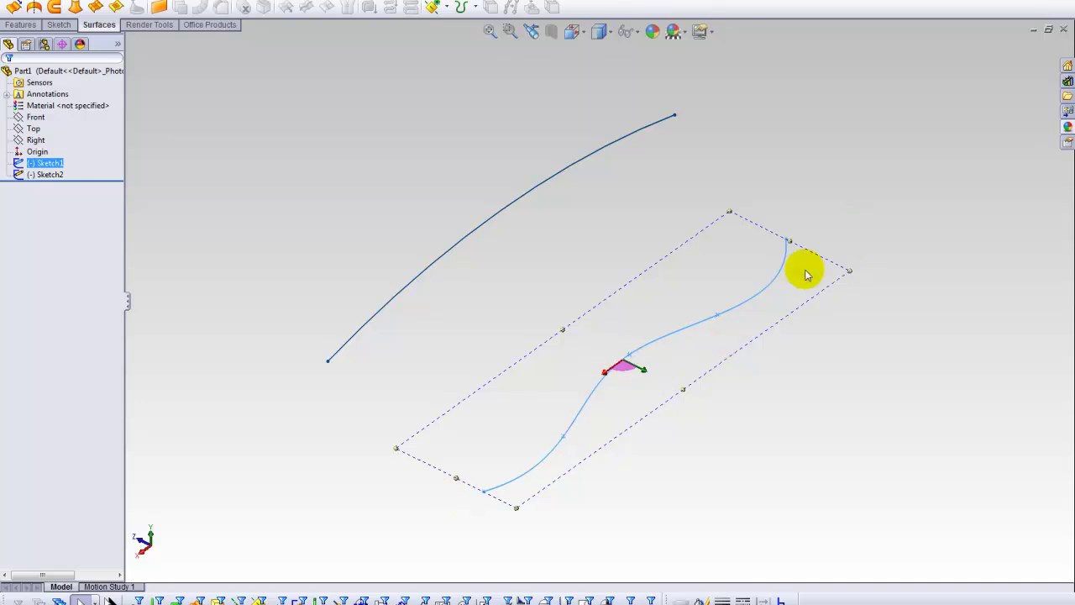
pyautogui.click(645, 375)
pyautogui.click(576, 220)
pyautogui.click(45, 174)
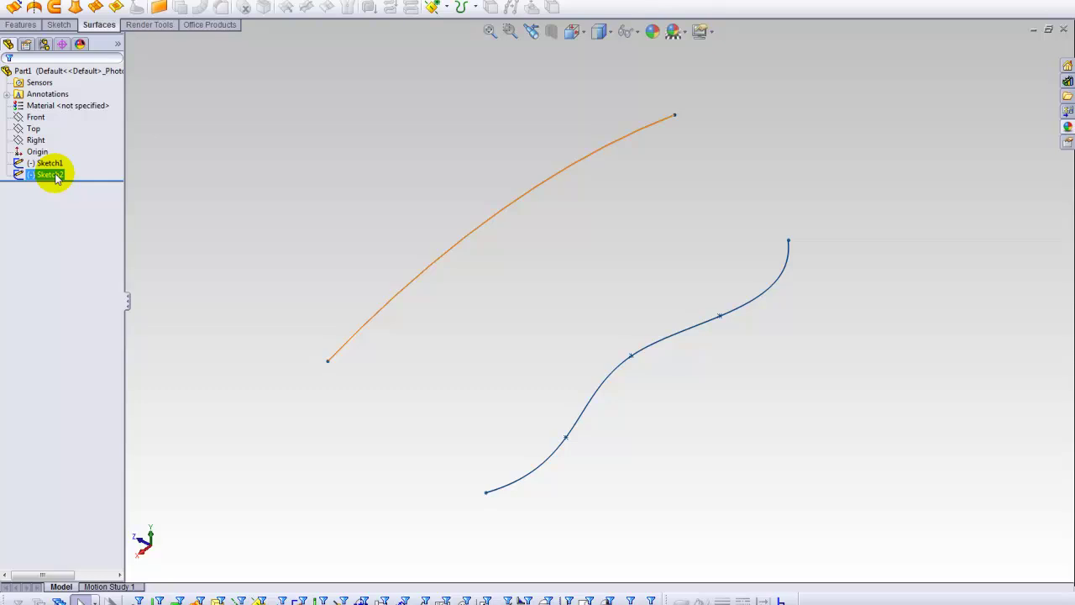
pyautogui.moveTo(290, 267); pyautogui.dragTo(79, 139, button='middle')
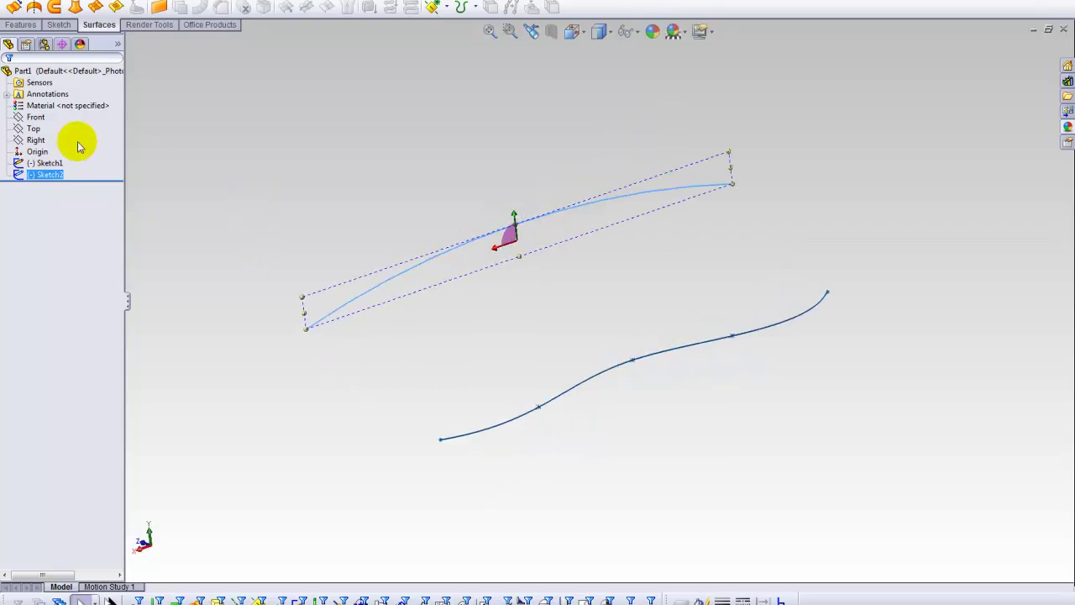
pyautogui.click(36, 116)
pyautogui.moveTo(254, 165)
pyautogui.mouseDown(button='middle')
pyautogui.moveTo(223, 149)
pyautogui.moveTo(266, 168)
pyautogui.moveTo(350, 163)
pyautogui.mouseUp(button='middle')
# - Select the upper arc and orbit around both curves to compare it with the S-curve
pyautogui.click(504, 213)
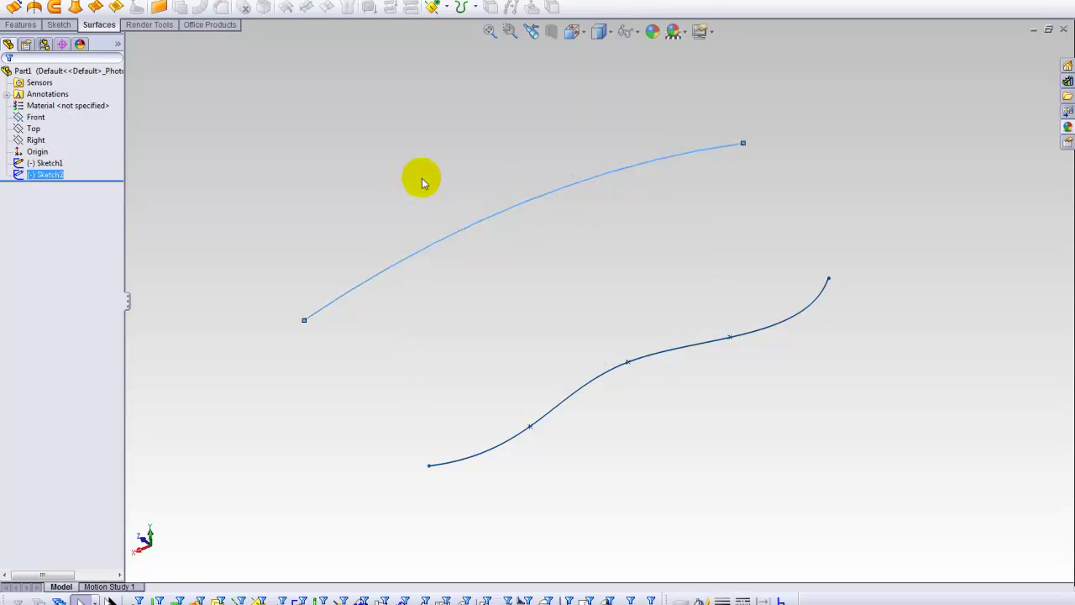
pyautogui.moveTo(420, 188)
pyautogui.mouseDown(button='middle')
pyautogui.moveTo(398, 159)
pyautogui.moveTo(372, 187)
pyautogui.mouseUp(button='middle')
pyautogui.click(372, 187)
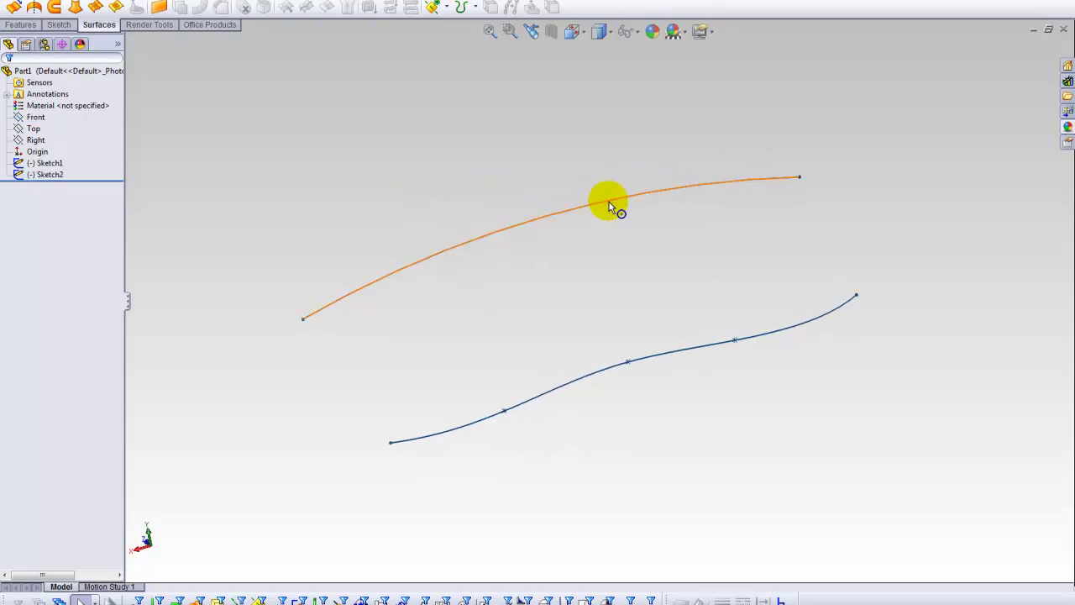
pyautogui.click(529, 224)
pyautogui.click(487, 192)
pyautogui.moveTo(487, 193)
pyautogui.mouseDown(button='middle')
pyautogui.moveTo(423, 173)
pyautogui.moveTo(545, 235)
pyautogui.mouseUp(button='middle')
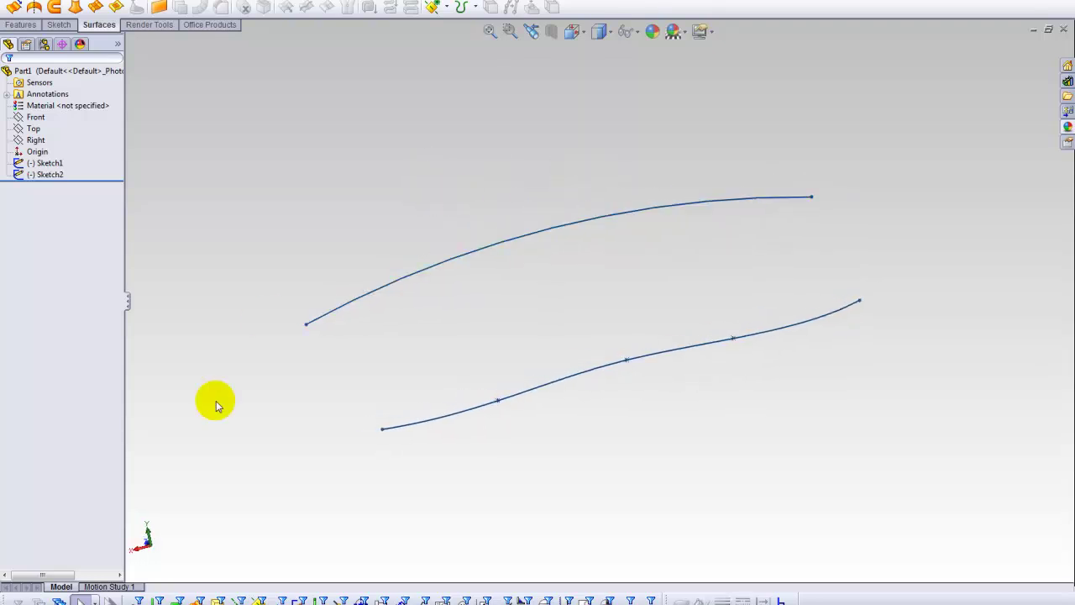
pyautogui.moveTo(324, 320)
pyautogui.mouseDown(button='middle')
pyautogui.moveTo(350, 244)
pyautogui.moveTo(347, 197)
pyautogui.moveTo(370, 191)
pyautogui.moveTo(340, 192)
pyautogui.moveTo(348, 175)
pyautogui.mouseUp(button='middle')
pyautogui.click(32, 164)
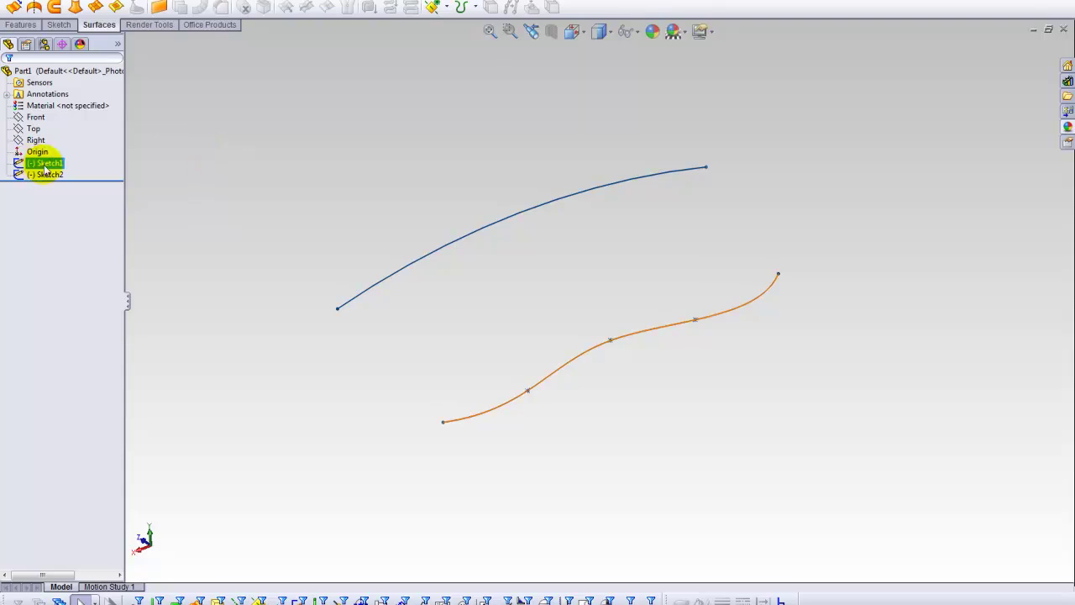
pyautogui.moveTo(284, 172)
pyautogui.mouseDown(button='middle')
pyautogui.moveTo(275, 162)
pyautogui.moveTo(276, 192)
pyautogui.mouseUp(button='middle')
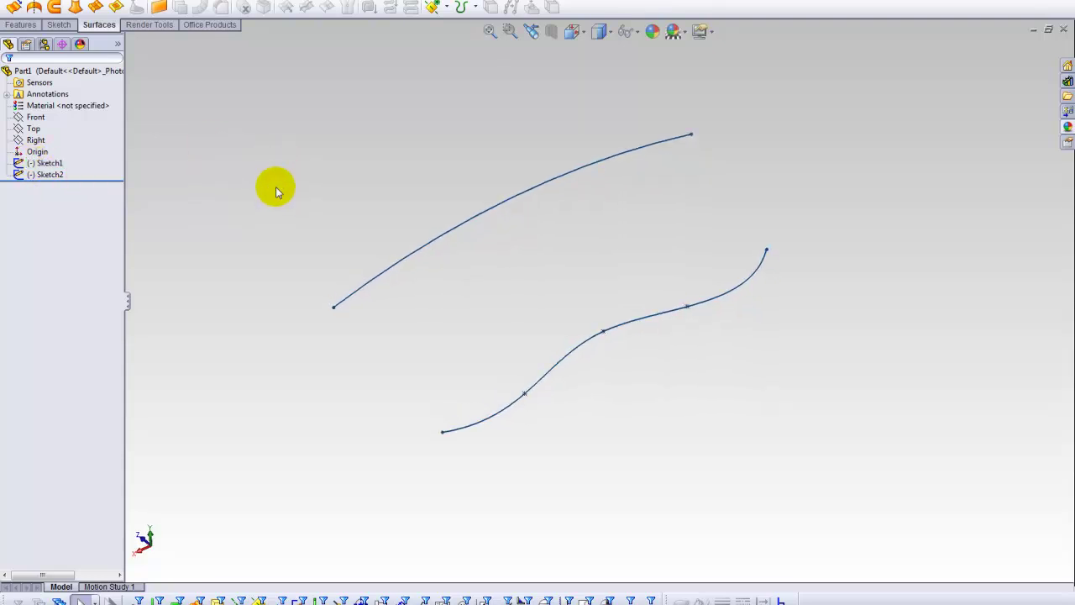
# - Drag Sketch1's spline by its bounding-box handles to a new spot
pyautogui.click(46, 165)
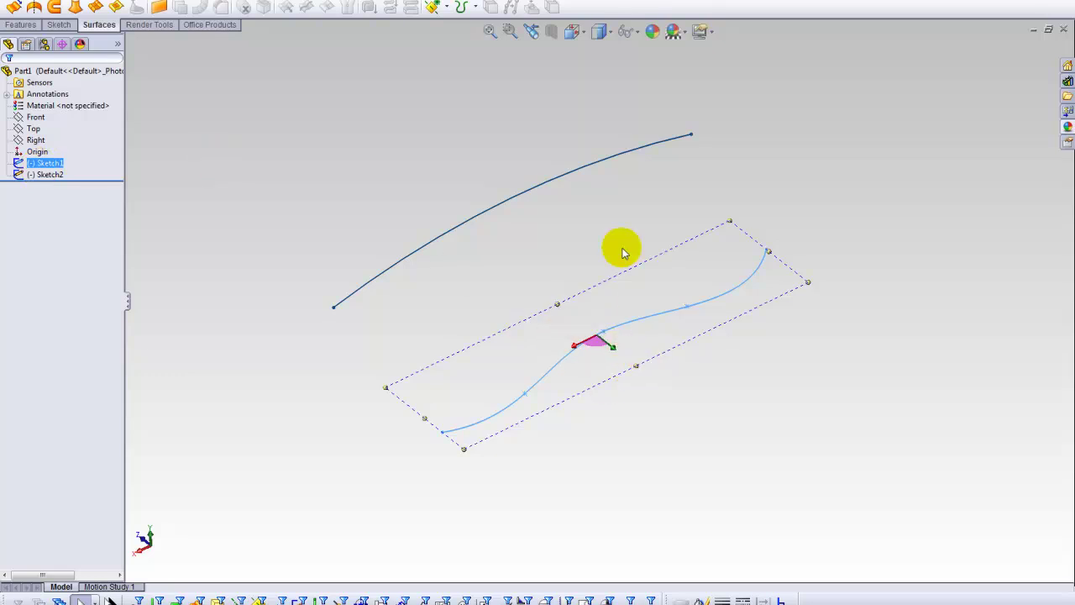
pyautogui.moveTo(731, 225)
pyautogui.mouseDown()
pyautogui.moveTo(693, 300)
pyautogui.moveTo(734, 214)
pyautogui.mouseUp()
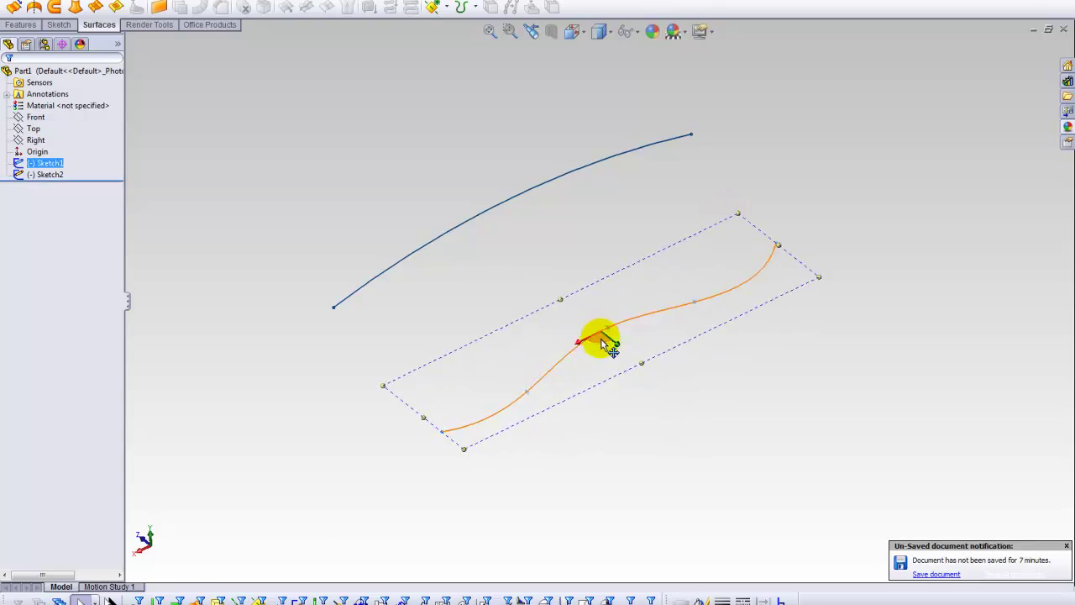
pyautogui.moveTo(599, 341)
pyautogui.mouseDown()
pyautogui.moveTo(720, 307)
pyautogui.moveTo(617, 409)
pyautogui.moveTo(595, 322)
pyautogui.moveTo(651, 278)
pyautogui.moveTo(715, 318)
pyautogui.moveTo(709, 337)
pyautogui.moveTo(582, 380)
pyautogui.moveTo(588, 348)
pyautogui.mouseUp()
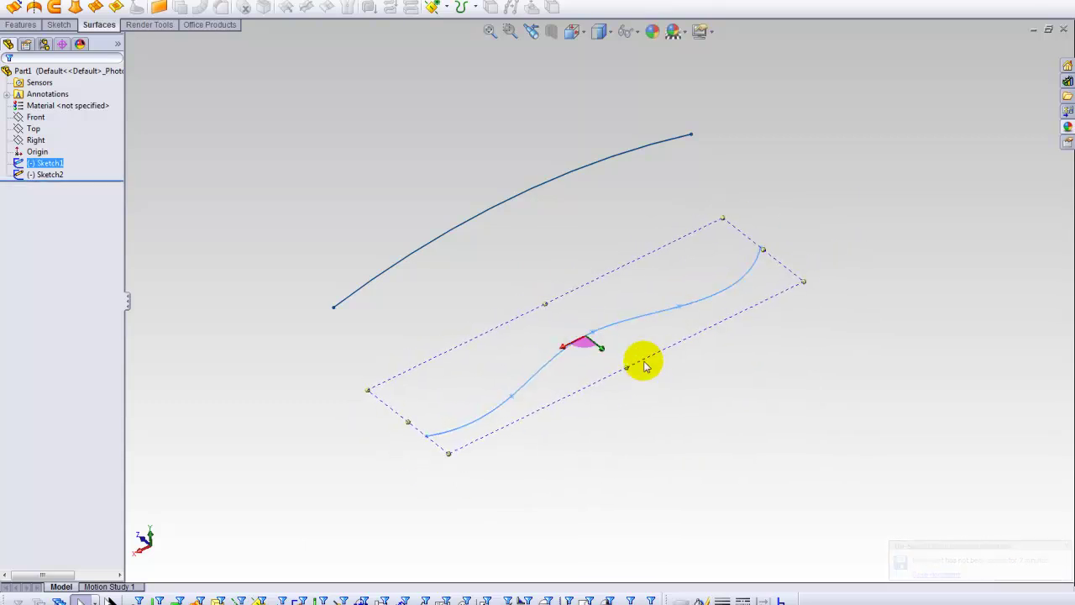
pyautogui.moveTo(621, 432)
pyautogui.mouseDown(button='middle')
pyautogui.moveTo(596, 429)
pyautogui.moveTo(552, 398)
pyautogui.moveTo(610, 446)
pyautogui.mouseUp(button='middle')
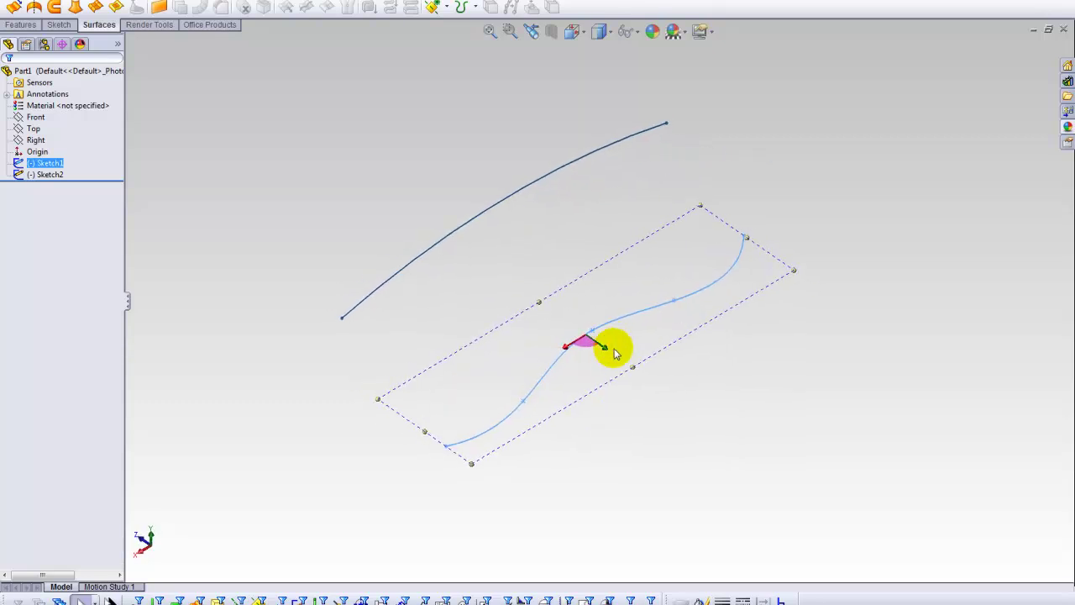
# - Slide the spline along one triad axis, up-left and then back down-right
pyautogui.moveTo(604, 347); pyautogui.dragTo(549, 328)
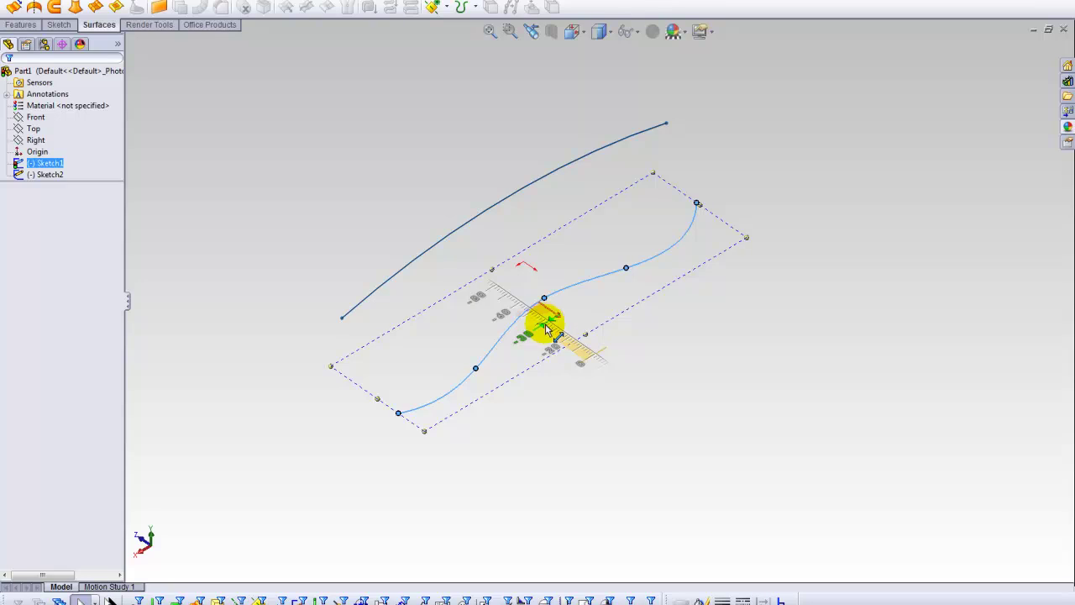
pyautogui.moveTo(548, 328)
pyautogui.mouseDown()
pyautogui.moveTo(532, 321)
pyautogui.moveTo(542, 327)
pyautogui.mouseUp()
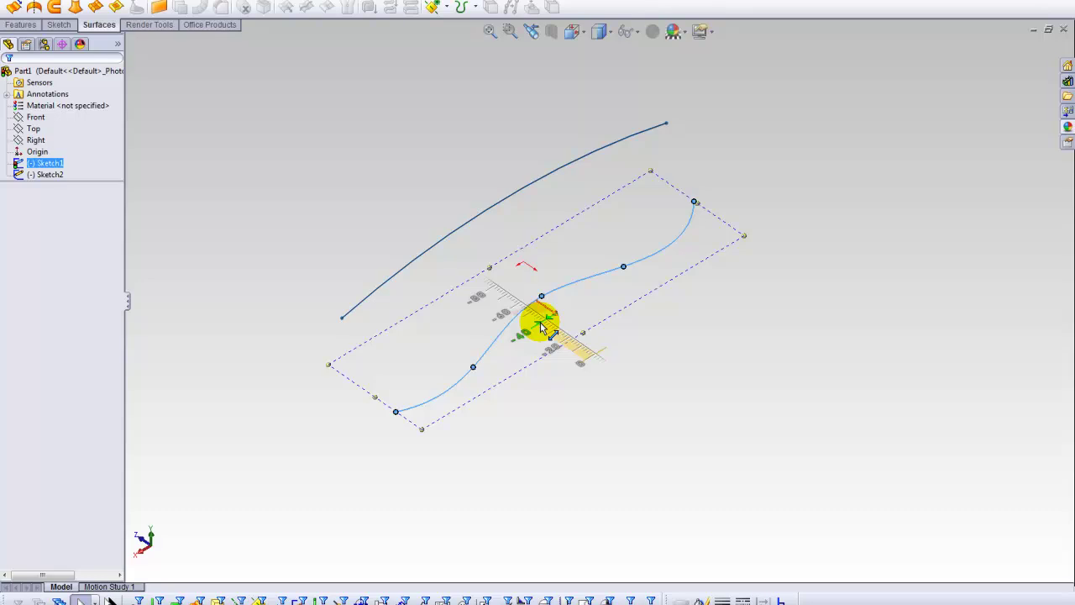
pyautogui.moveTo(542, 328); pyautogui.dragTo(581, 354)
pyautogui.moveTo(492, 290)
pyautogui.mouseDown(button='middle')
pyautogui.moveTo(571, 204)
pyautogui.moveTo(523, 247)
pyautogui.moveTo(487, 182)
pyautogui.mouseUp(button='middle')
pyautogui.click(487, 182)
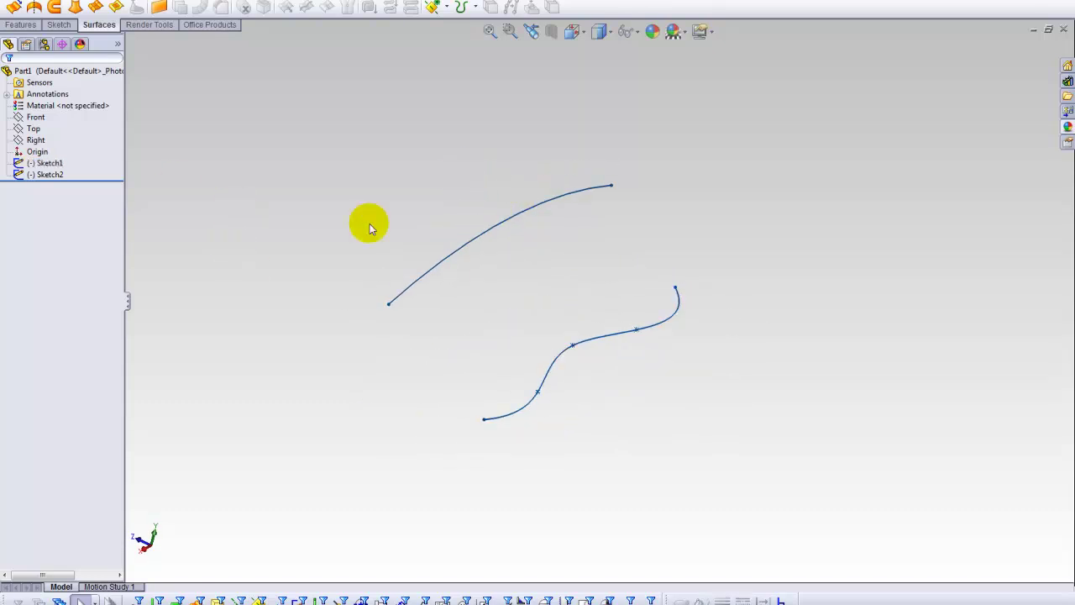
# - Extrude the upper arc into Surface-Extrude3
pyautogui.click(12, 8)
pyautogui.click(491, 233)
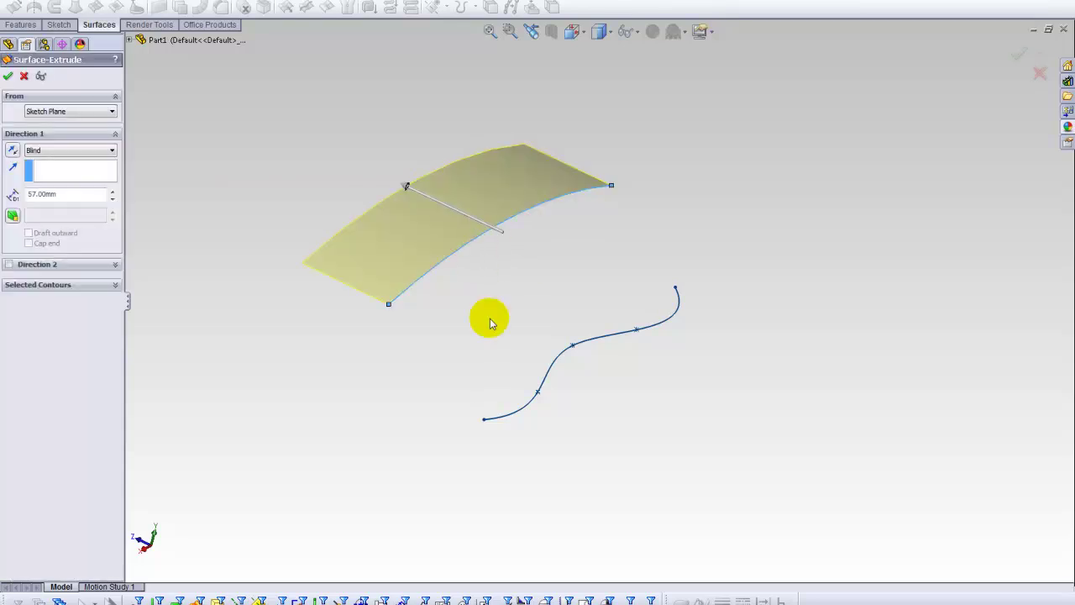
pyautogui.click(7, 77)
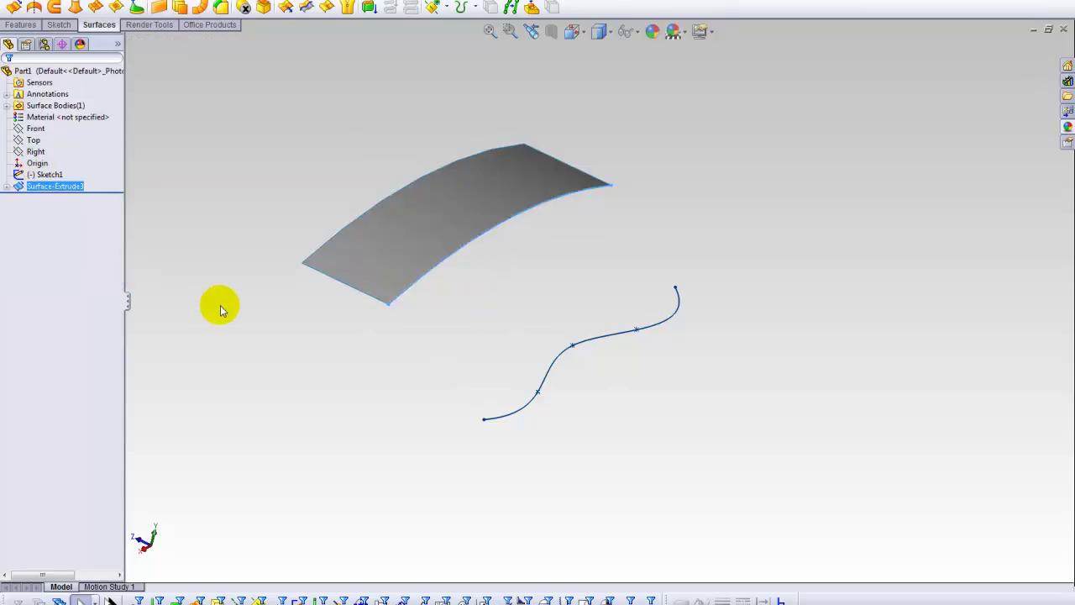
# - Extrude the S-shaped spline downward into Surface-Extrude4
pyautogui.click(13, 9)
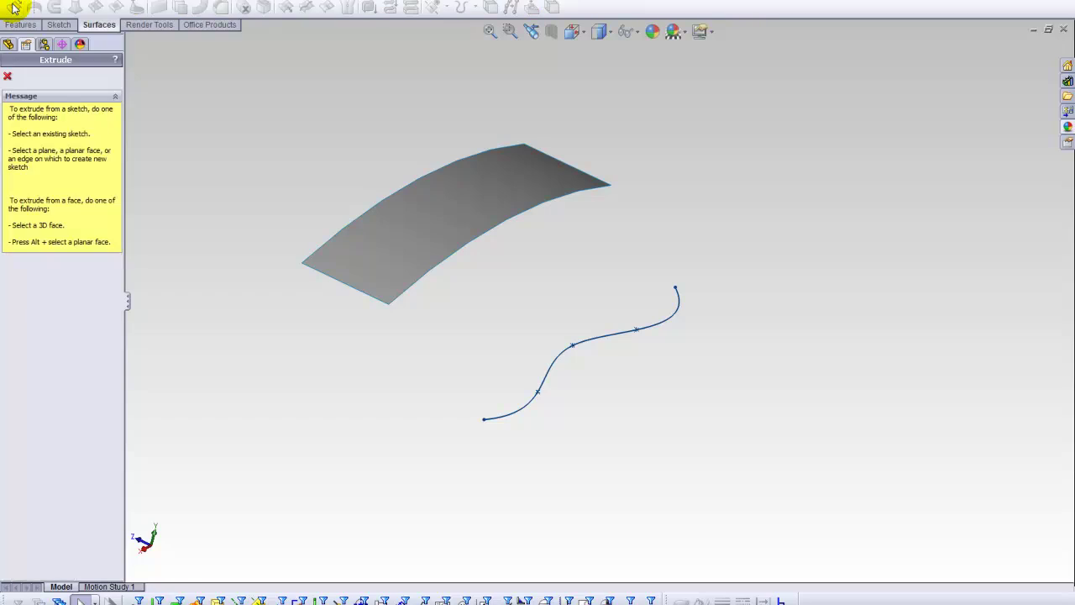
pyautogui.click(556, 367)
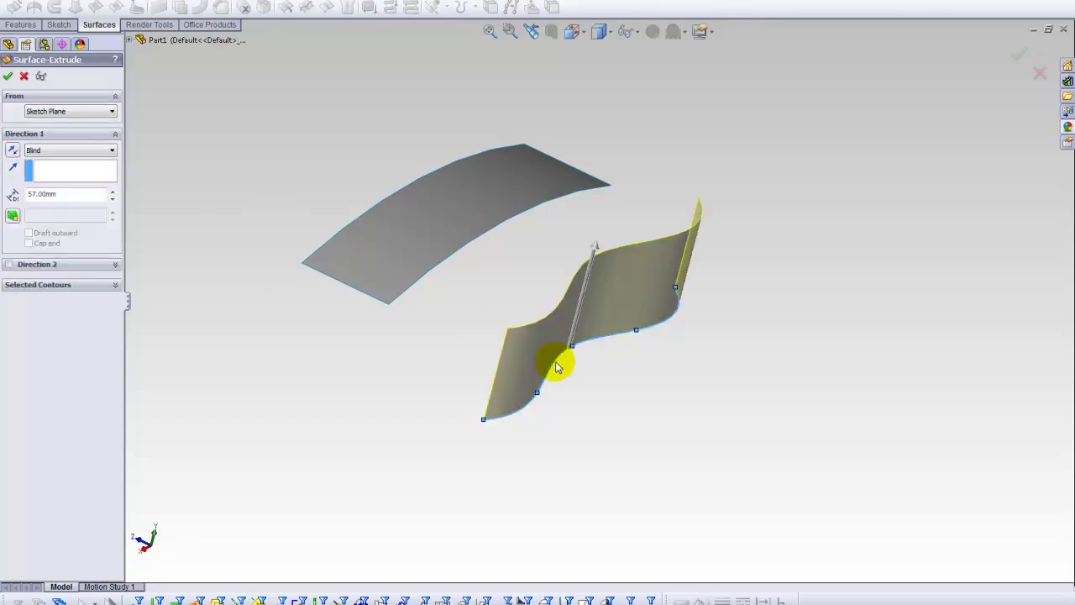
pyautogui.moveTo(581, 300)
pyautogui.mouseDown()
pyautogui.moveTo(588, 240)
pyautogui.moveTo(586, 385)
pyautogui.moveTo(573, 423)
pyautogui.mouseUp()
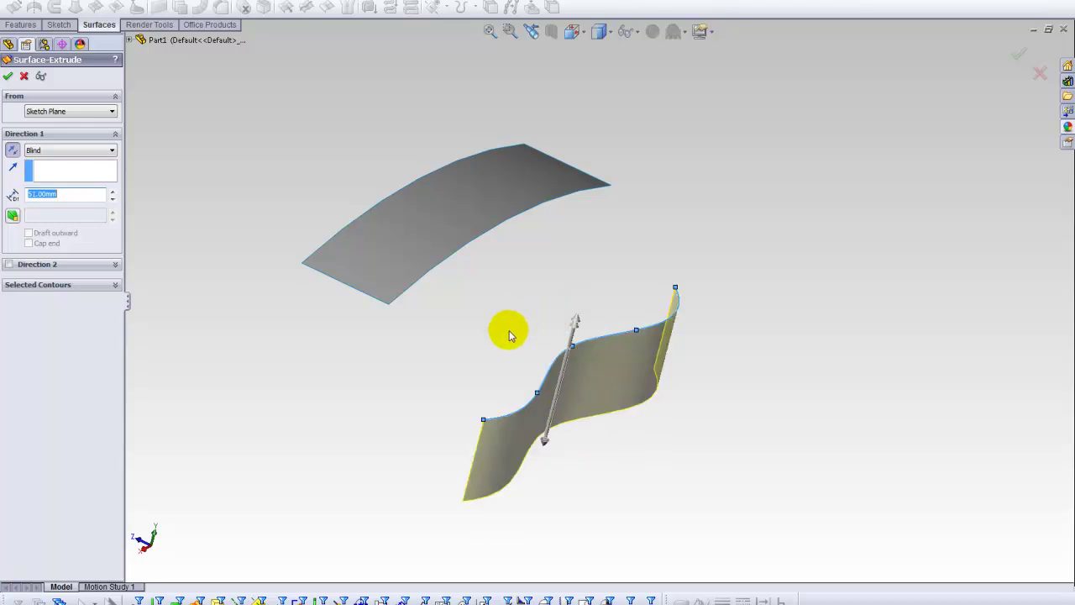
pyautogui.click(1012, 54)
# - Orbit and zoom, then select the top and wavy surfaces to inspect them
pyautogui.click(697, 221)
pyautogui.moveTo(696, 221); pyautogui.dragTo(583, 260, button='middle')
pyautogui.scroll(-2, 572, 273)
pyautogui.click(505, 204)
pyautogui.click(620, 358)
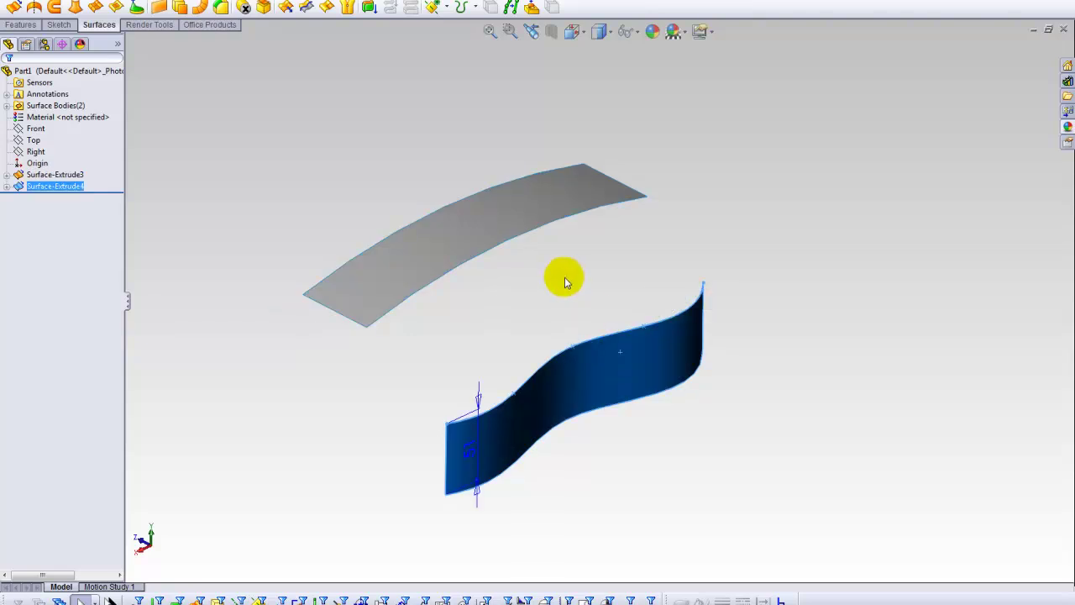
pyautogui.click(561, 279)
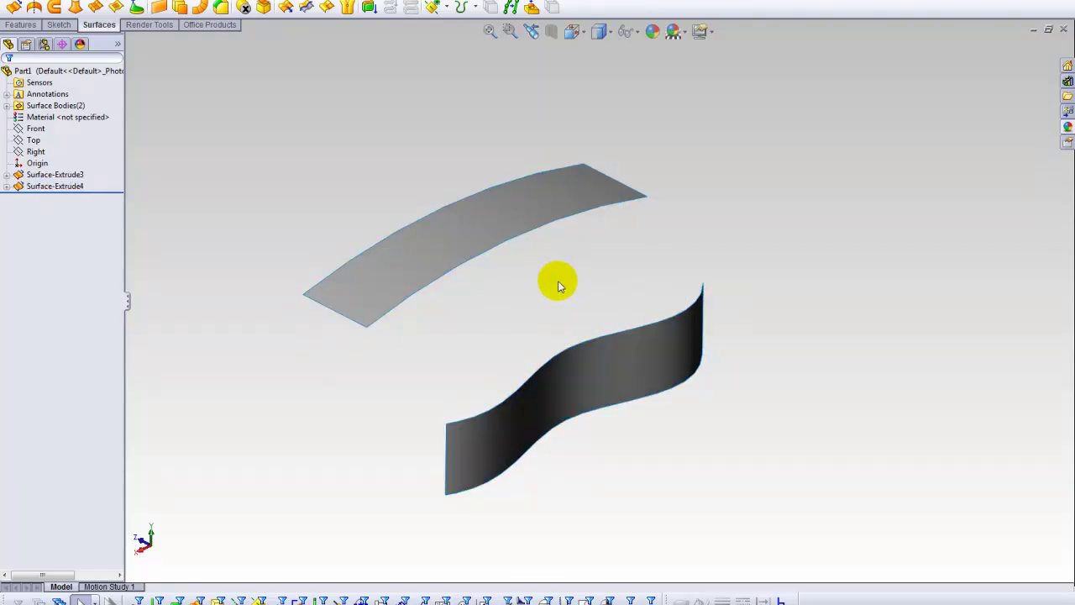
# - Start a Boundary Surface using the top surface's near edge and the wavy surface's top edge
pyautogui.click(96, 9)
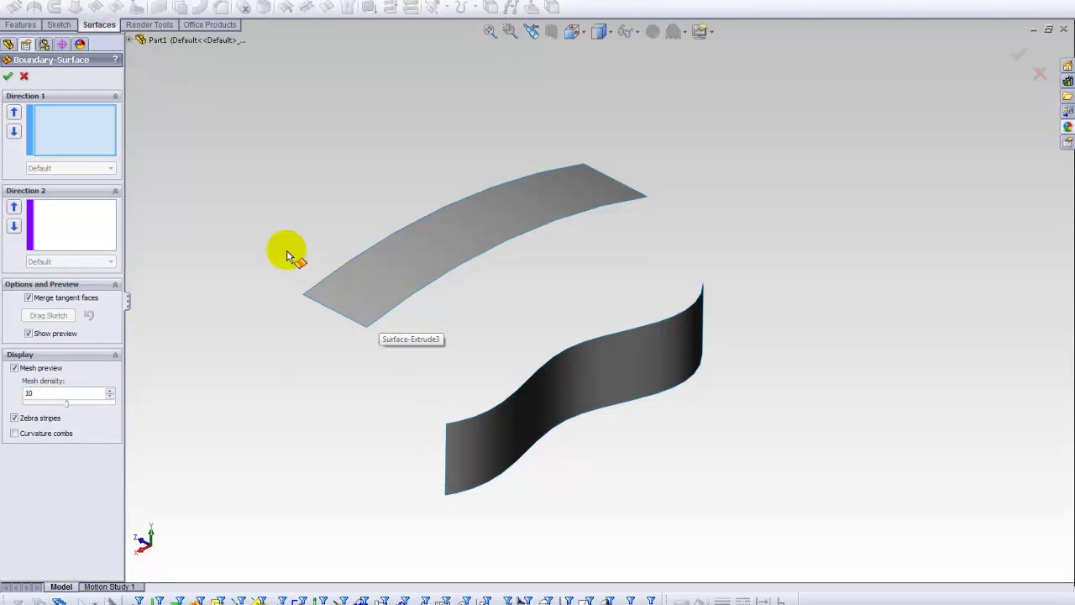
pyautogui.click(407, 302)
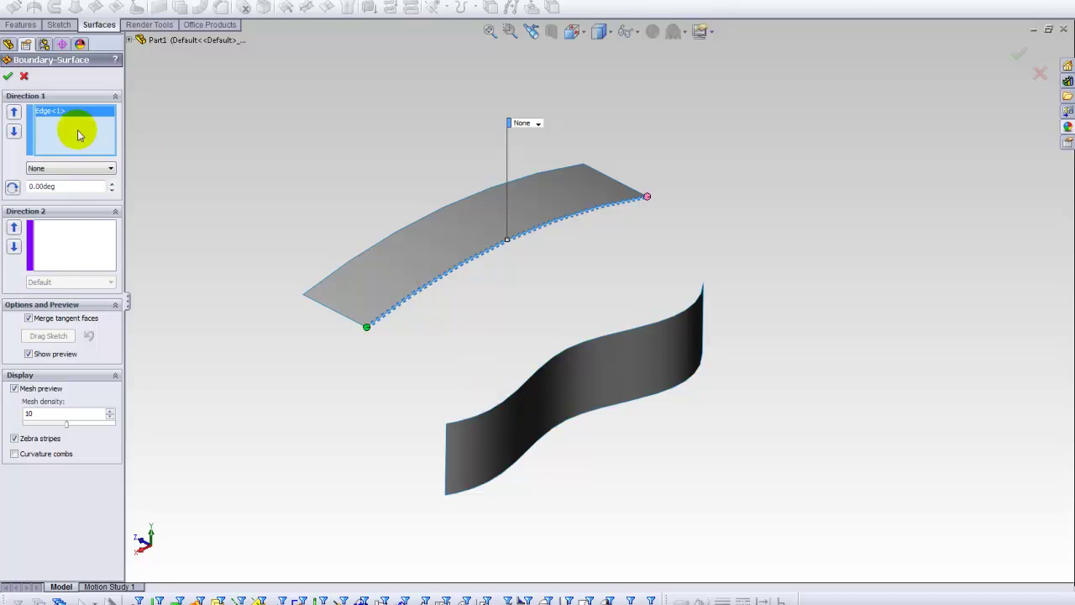
pyautogui.click(455, 427)
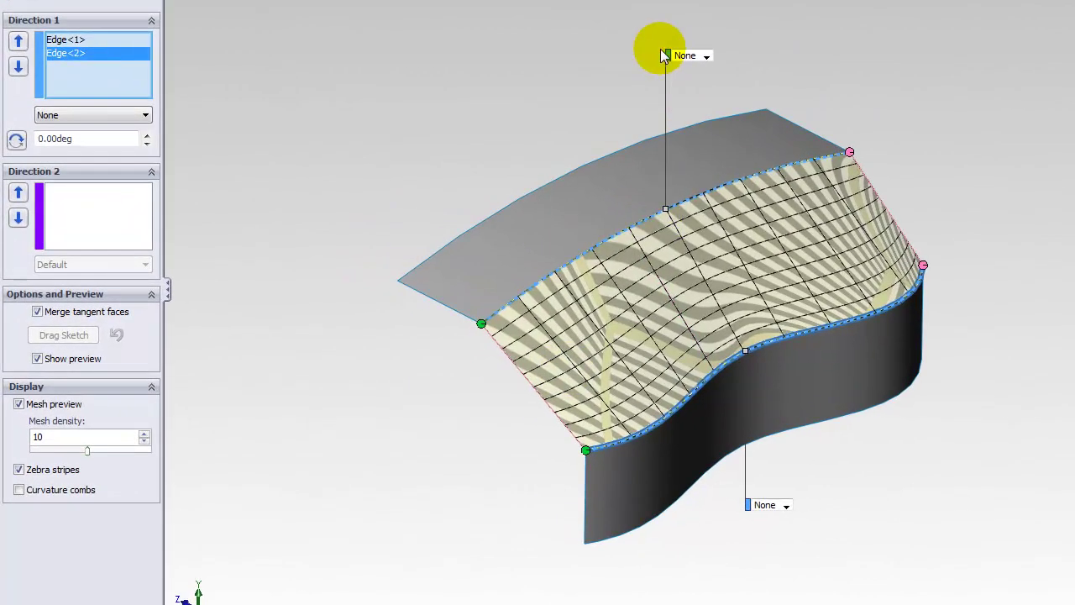
# - Move both edge callouts aside and set the lower and upper edges to Tangency To Face
pyautogui.moveTo(669, 56); pyautogui.dragTo(610, 115)
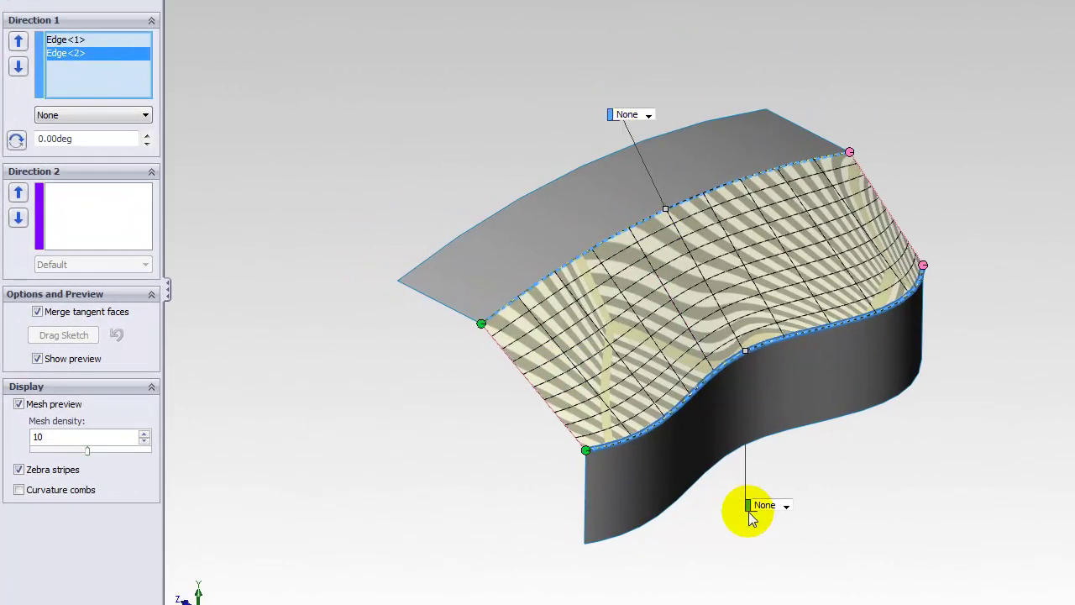
pyautogui.moveTo(749, 510); pyautogui.dragTo(964, 334)
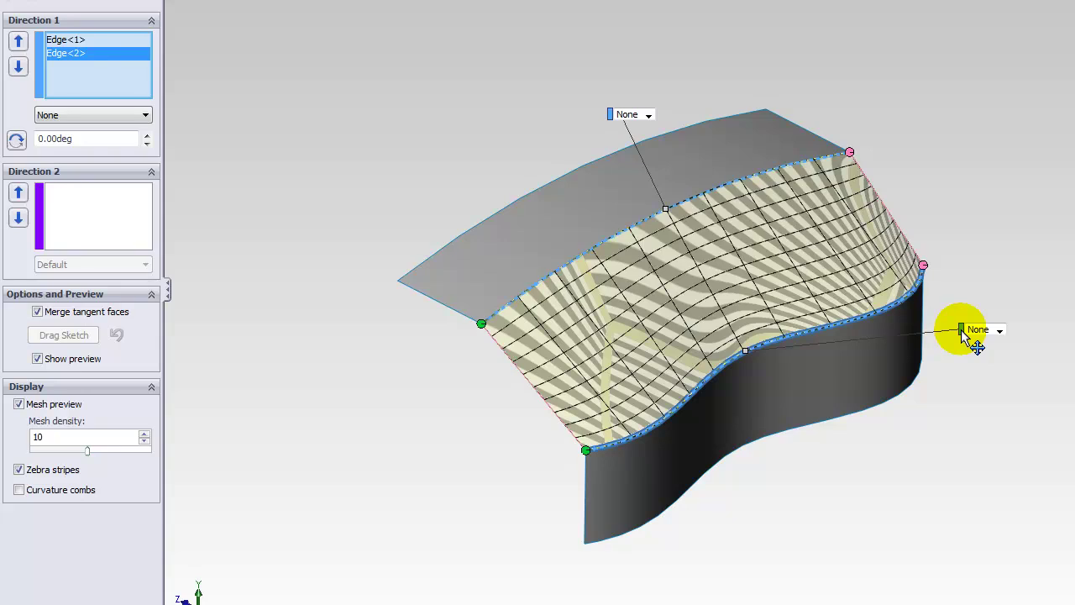
pyautogui.moveTo(964, 332); pyautogui.dragTo(963, 344)
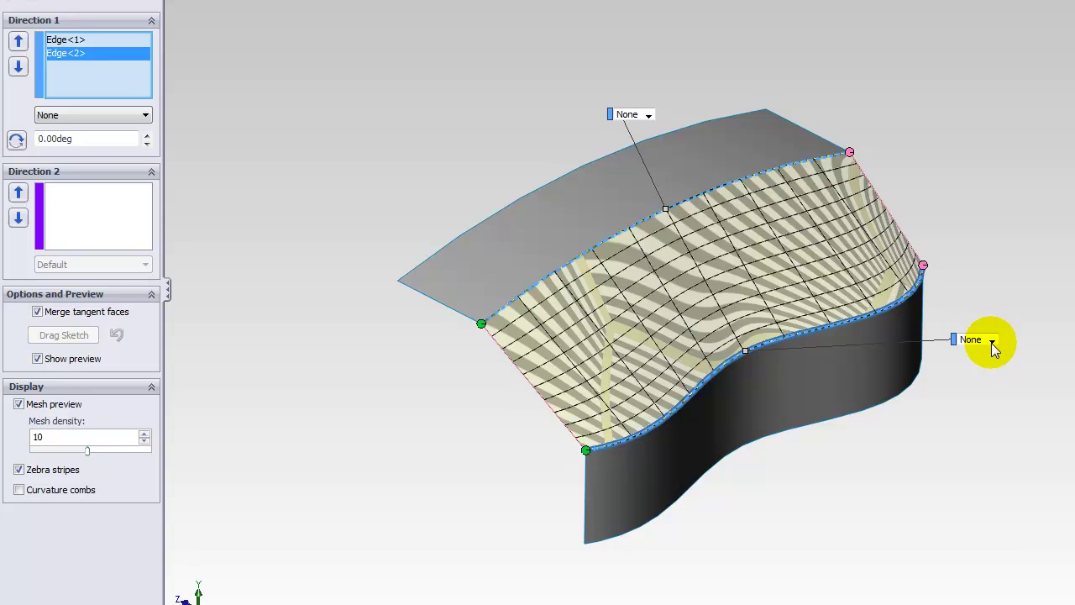
pyautogui.click(992, 341)
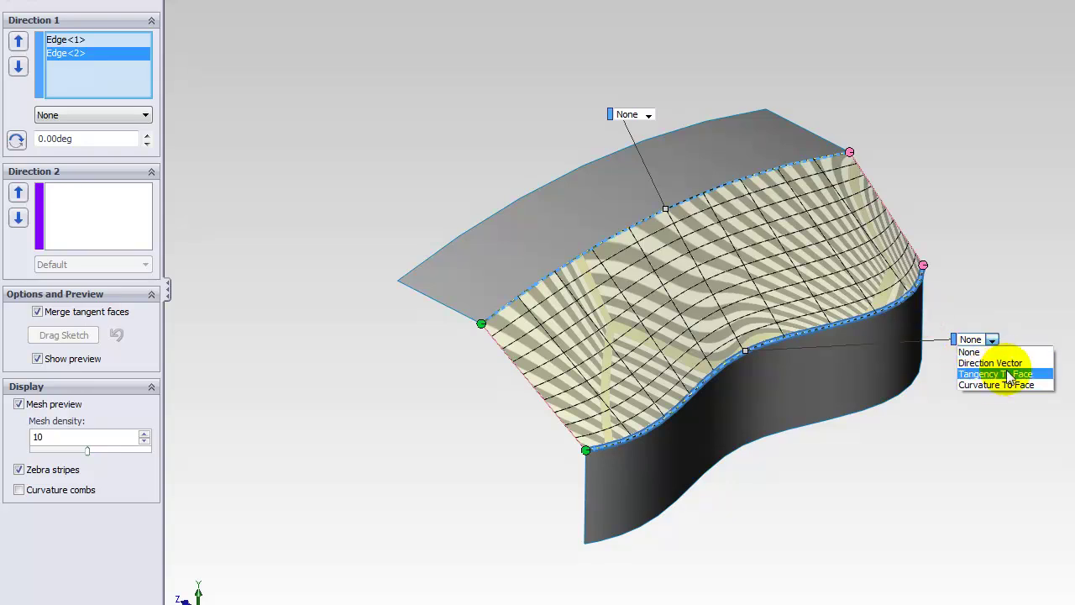
pyautogui.click(1011, 374)
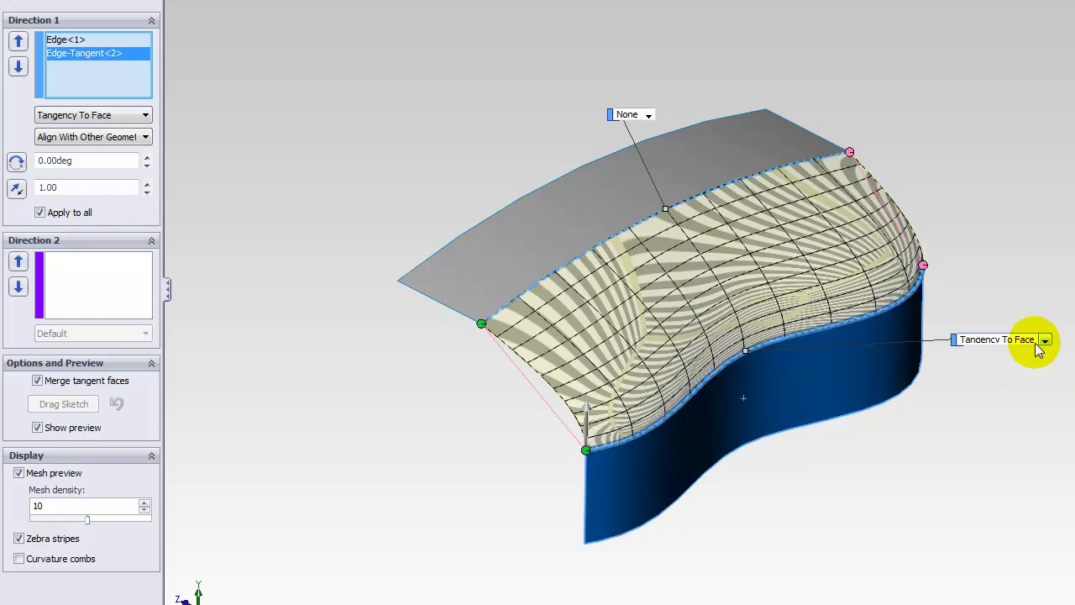
pyautogui.click(647, 115)
pyautogui.click(652, 160)
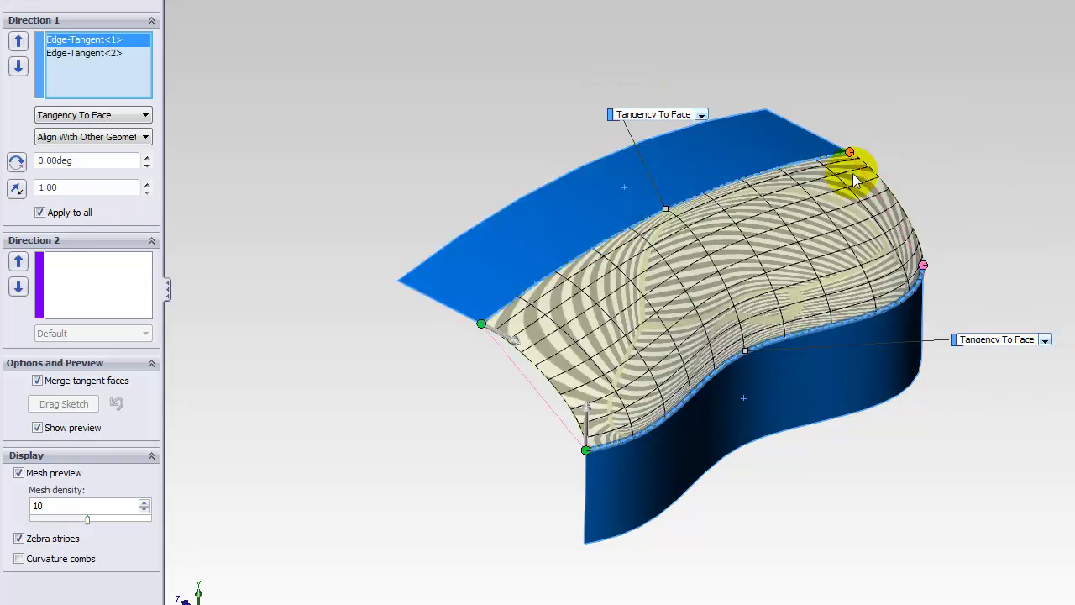
pyautogui.moveTo(764, 173); pyautogui.dragTo(941, 240, button='middle')
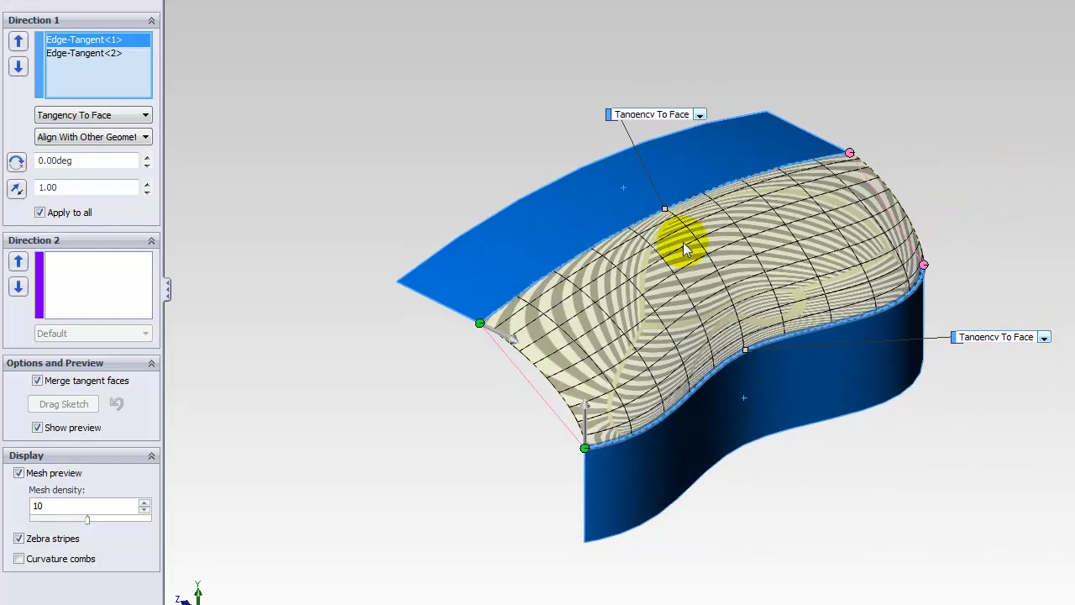
# - Set both the upper and lower edge conditions to Curvature To Face
pyautogui.click(698, 114)
pyautogui.click(671, 170)
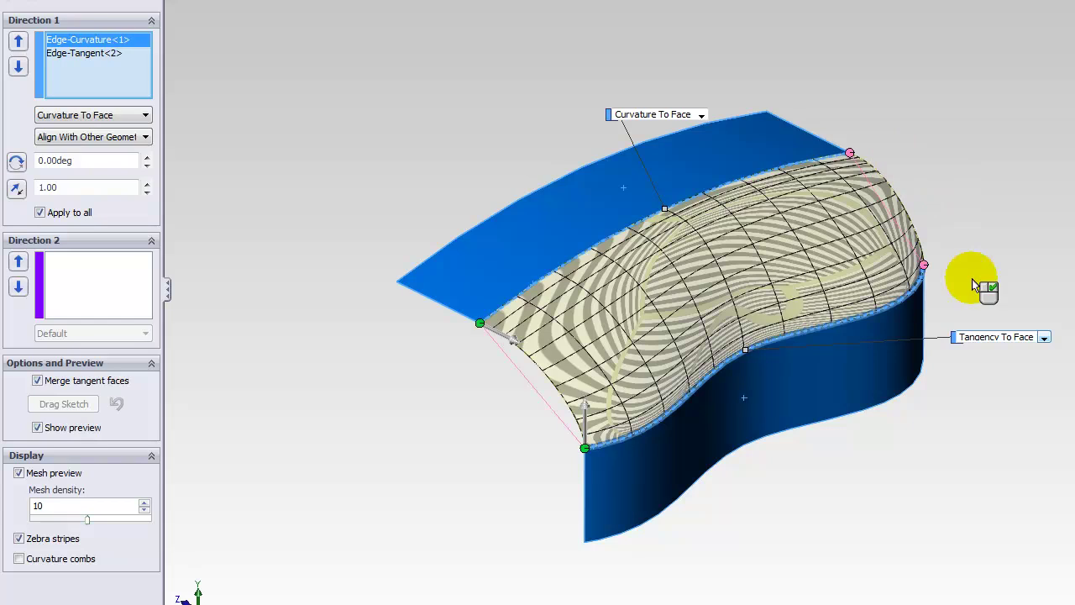
pyautogui.click(1016, 337)
pyautogui.click(1000, 383)
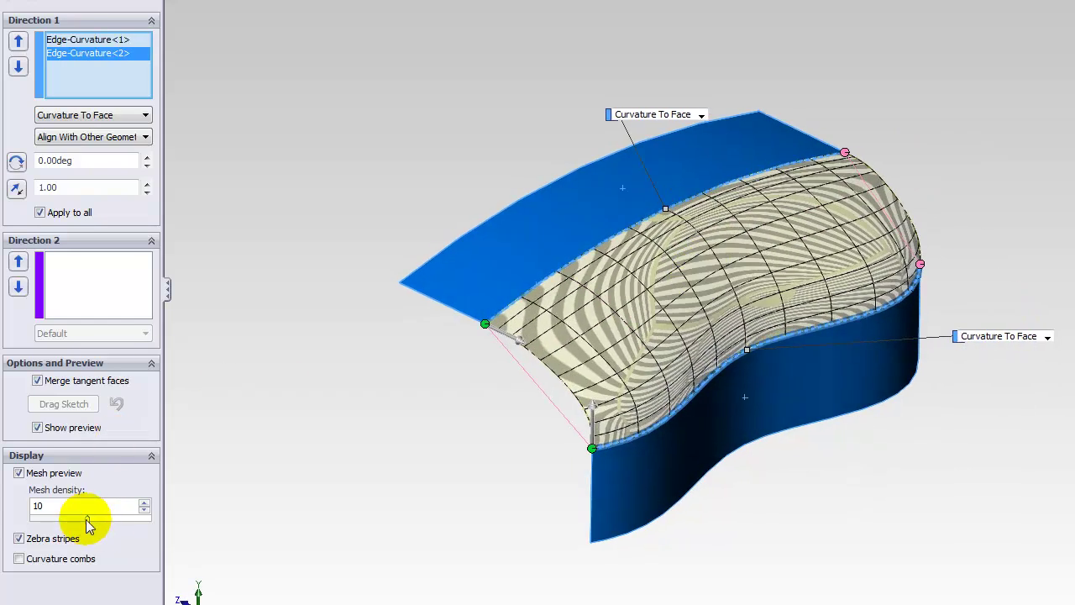
# - Adjust the preview mesh density slider to 12 while orbiting to inspect the blend
pyautogui.moveTo(90, 525); pyautogui.dragTo(115, 513)
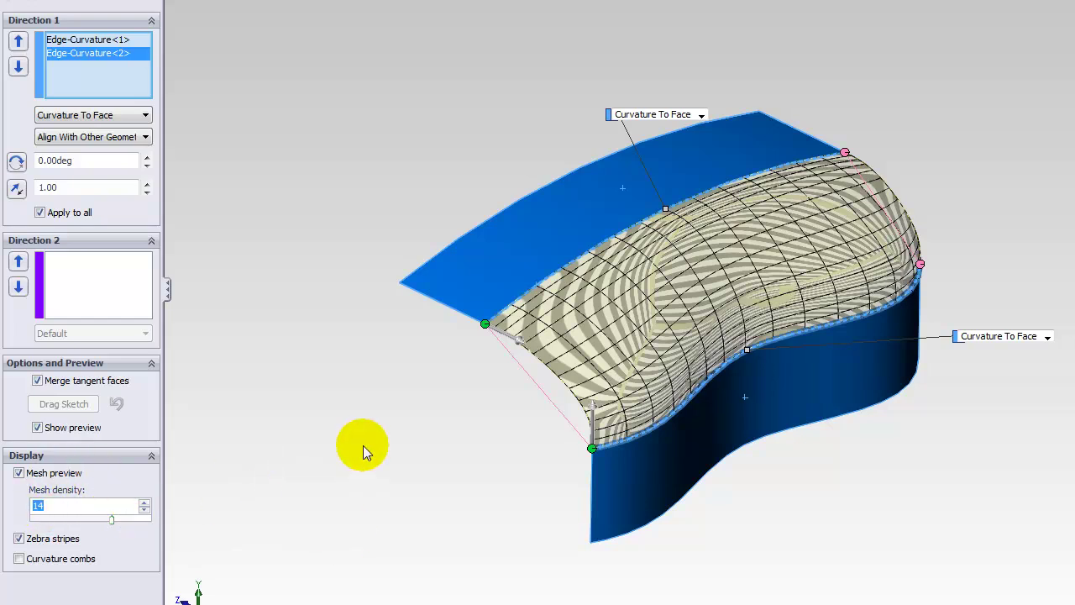
pyautogui.moveTo(489, 456)
pyautogui.mouseDown(button='middle')
pyautogui.moveTo(456, 437)
pyautogui.moveTo(377, 432)
pyautogui.moveTo(490, 446)
pyautogui.moveTo(476, 461)
pyautogui.mouseUp(button='middle')
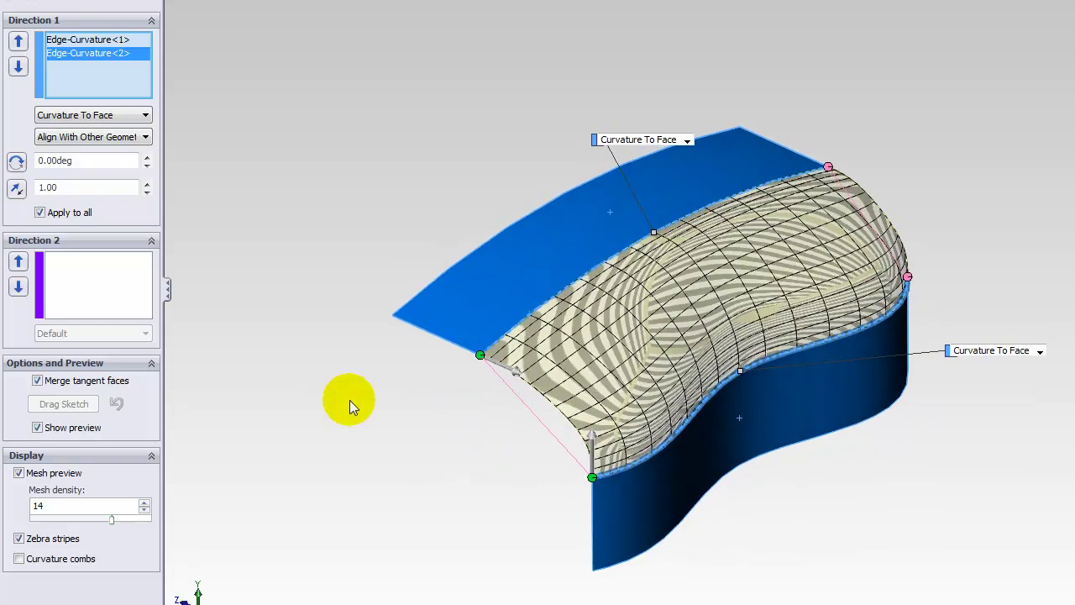
pyautogui.moveTo(751, 528); pyautogui.dragTo(859, 432, button='middle')
pyautogui.moveTo(767, 412); pyautogui.dragTo(746, 430, button='middle')
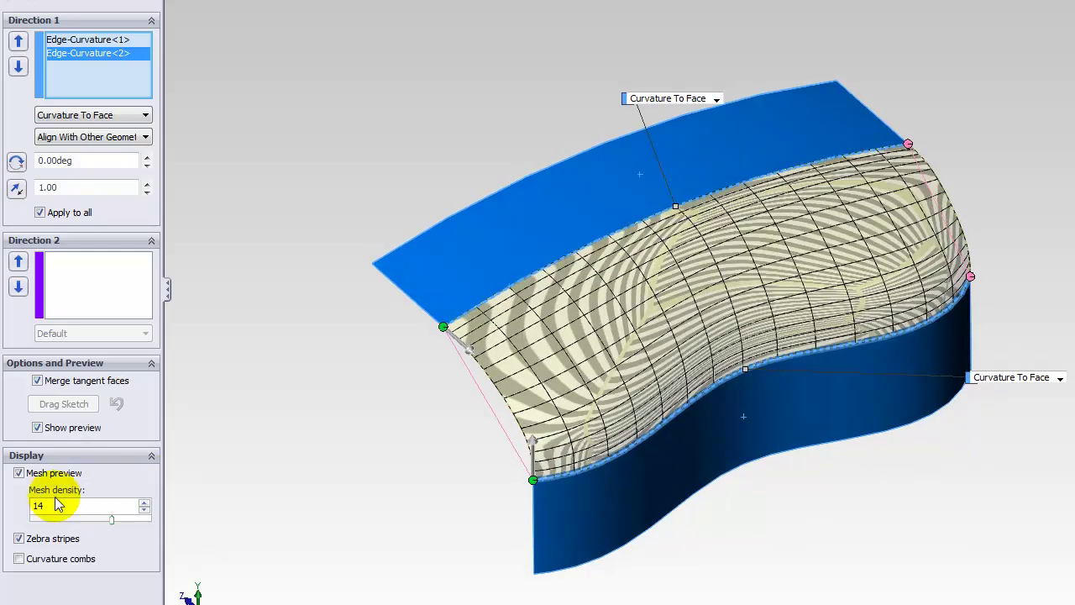
pyautogui.moveTo(113, 526); pyautogui.dragTo(100, 529)
pyautogui.moveTo(418, 440)
pyautogui.mouseDown(button='middle')
pyautogui.moveTo(364, 388)
pyautogui.moveTo(487, 427)
pyautogui.moveTo(436, 448)
pyautogui.mouseUp(button='middle')
pyautogui.moveTo(347, 425); pyautogui.dragTo(546, 281, button='middle')
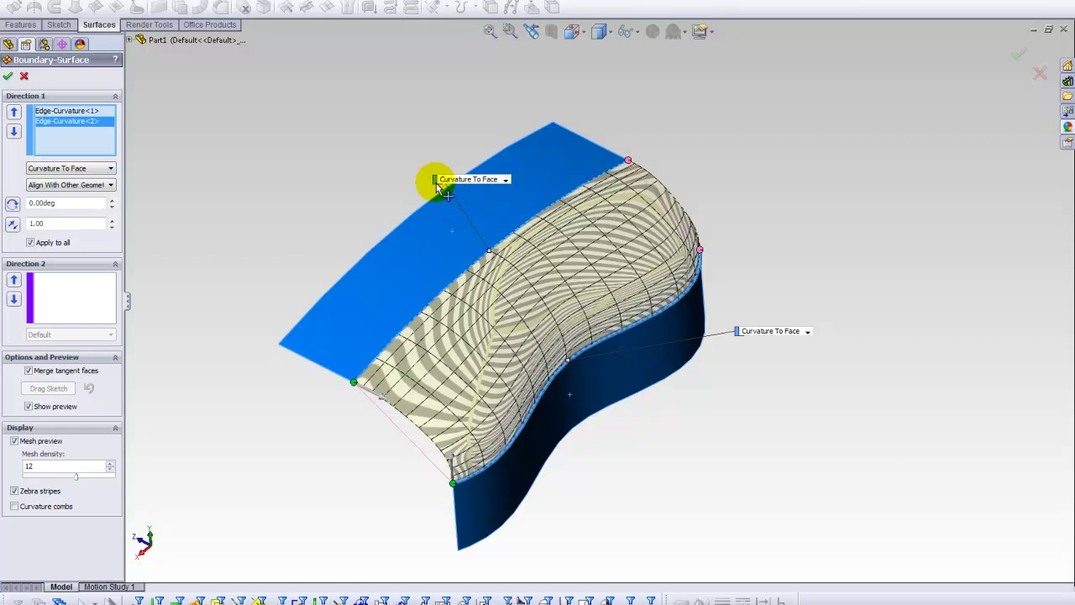
# - Raise the lower edge's tangent influence to 1.40
pyautogui.moveTo(446, 182); pyautogui.dragTo(599, 135)
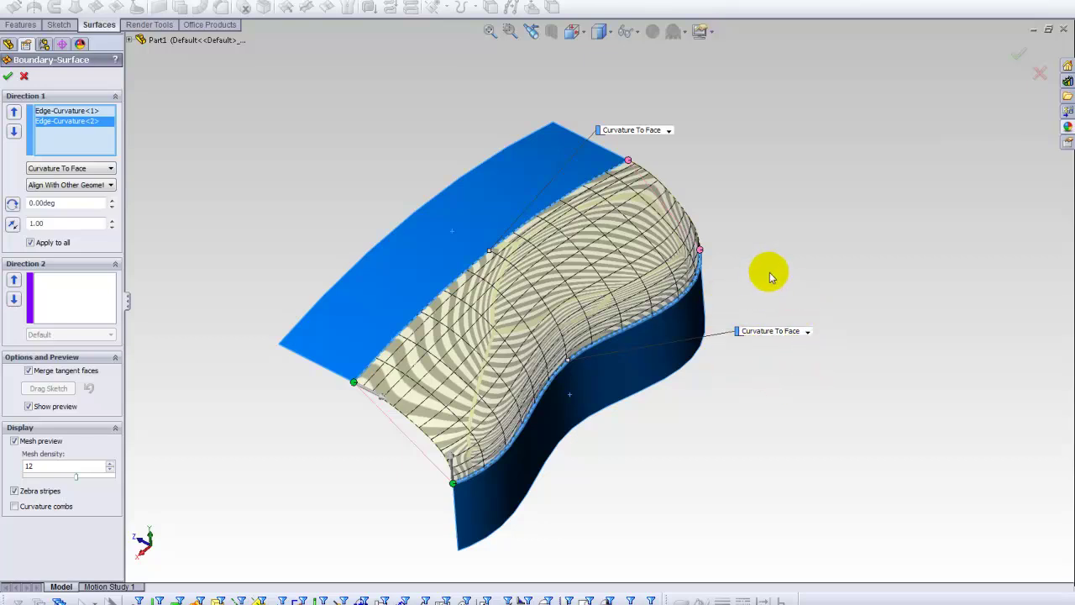
pyautogui.click(111, 219)
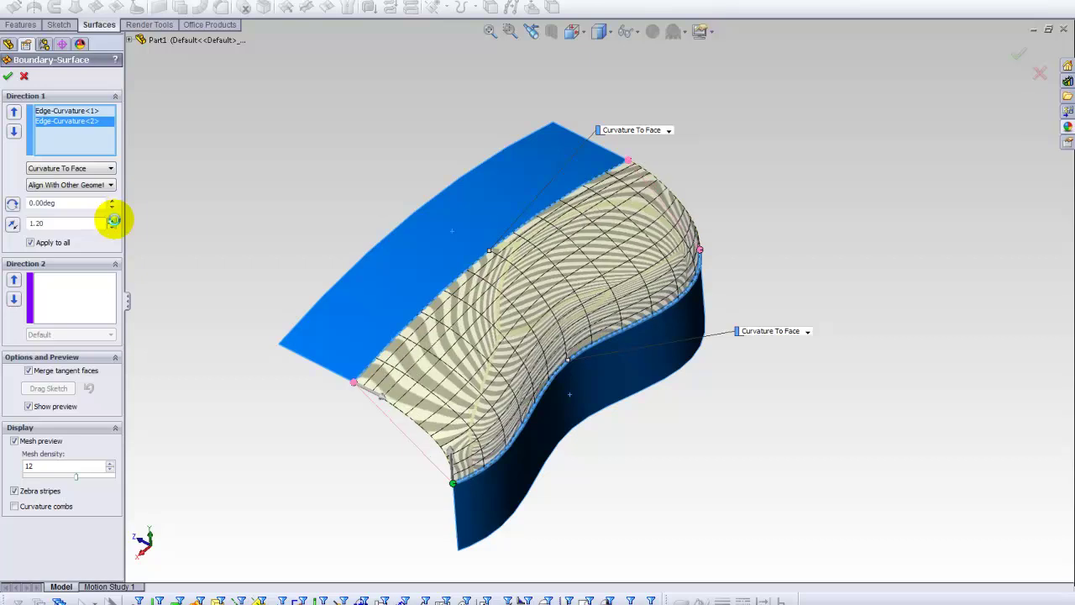
pyautogui.click(113, 220)
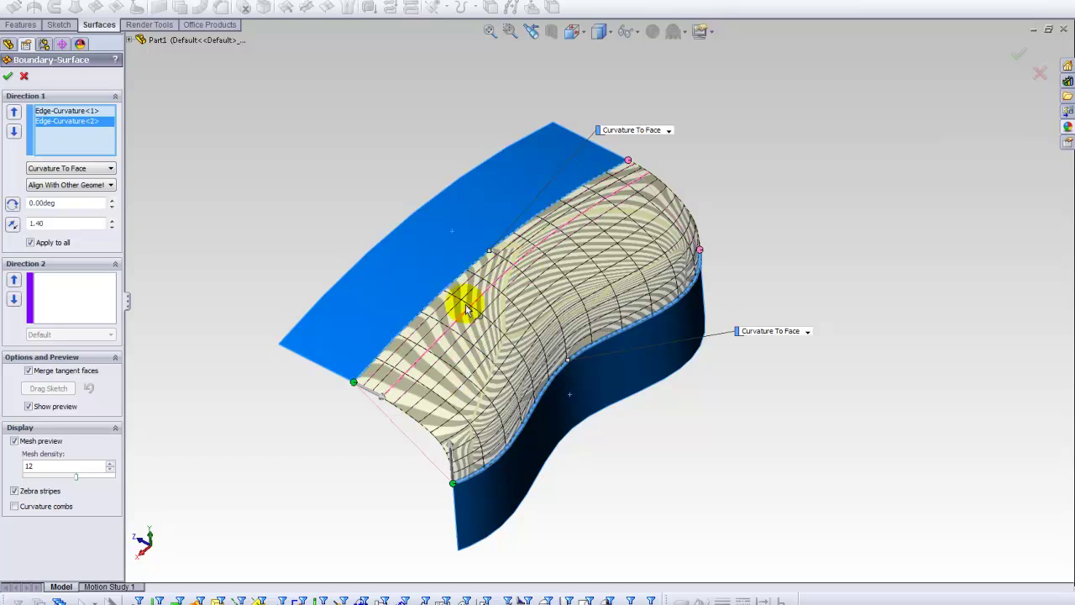
pyautogui.press('Left')
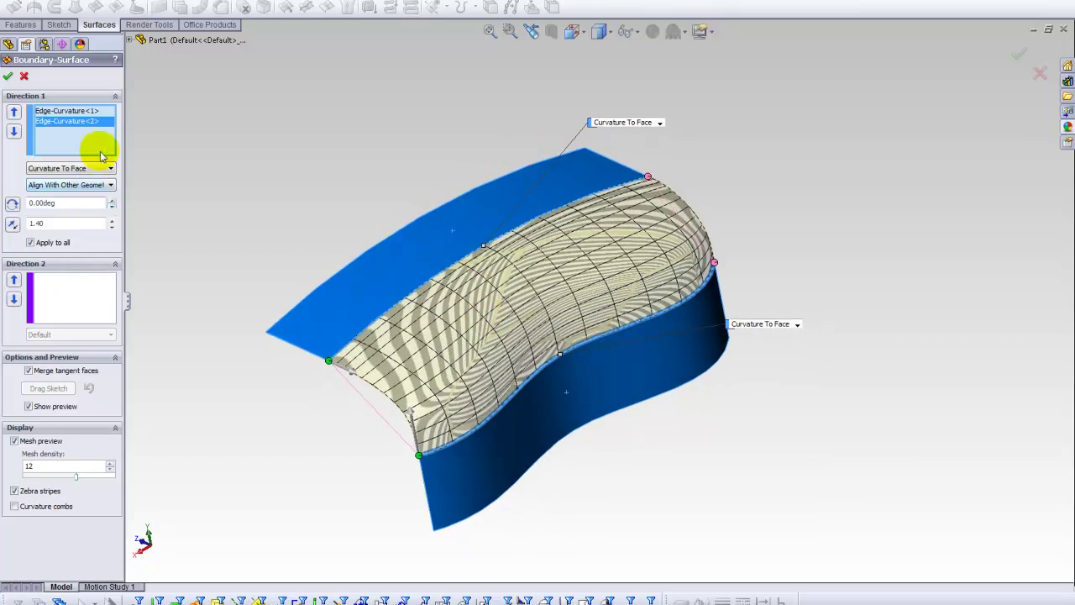
# - Raise the upper edge's tangent influence to 1.40 and step it further
pyautogui.click(71, 110)
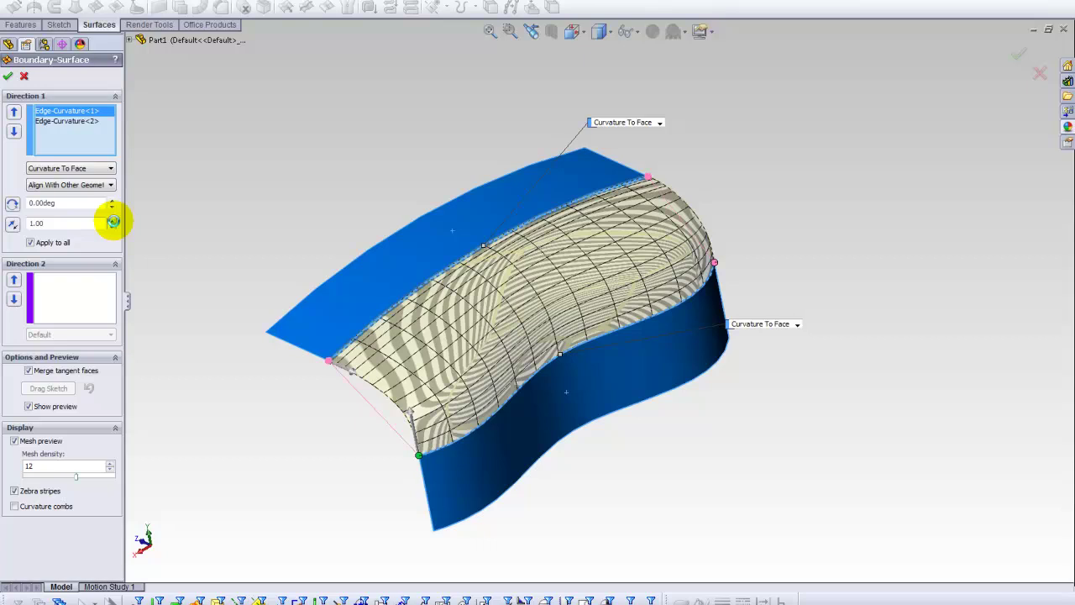
pyautogui.click(113, 220)
pyautogui.click(113, 220)
pyautogui.click(113, 221)
pyautogui.click(113, 220)
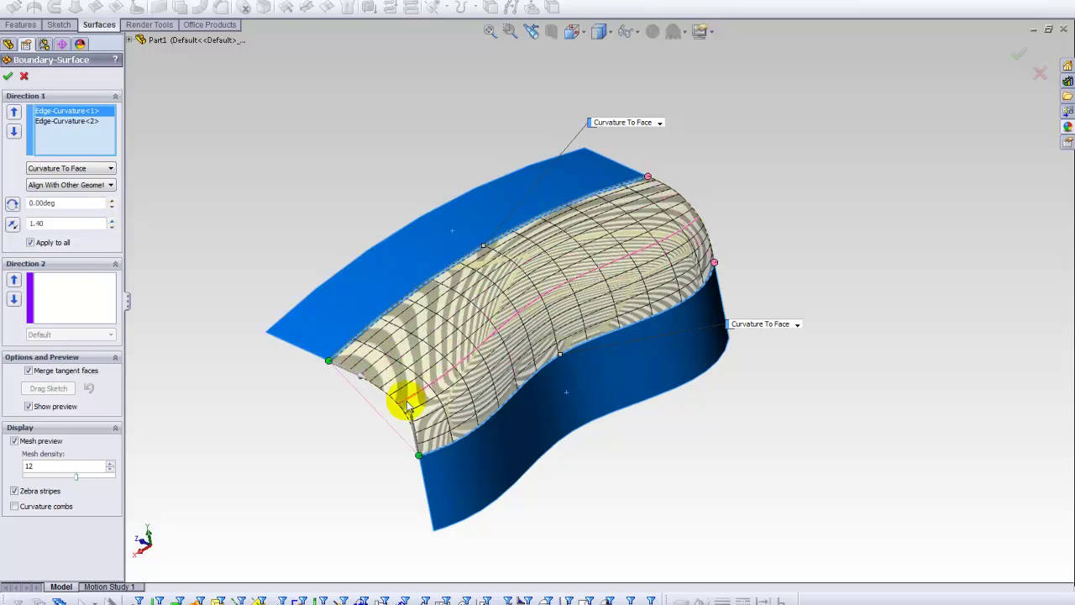
pyautogui.moveTo(605, 274); pyautogui.dragTo(750, 151, button='middle')
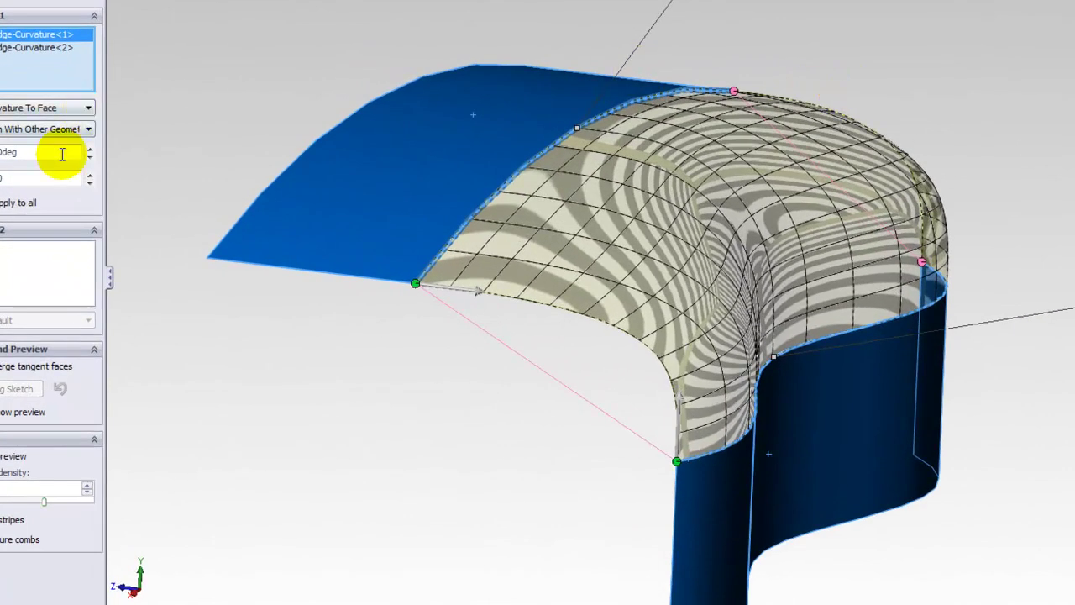
pyautogui.click(89, 174)
pyautogui.click(89, 175)
pyautogui.click(89, 175)
pyautogui.click(89, 175)
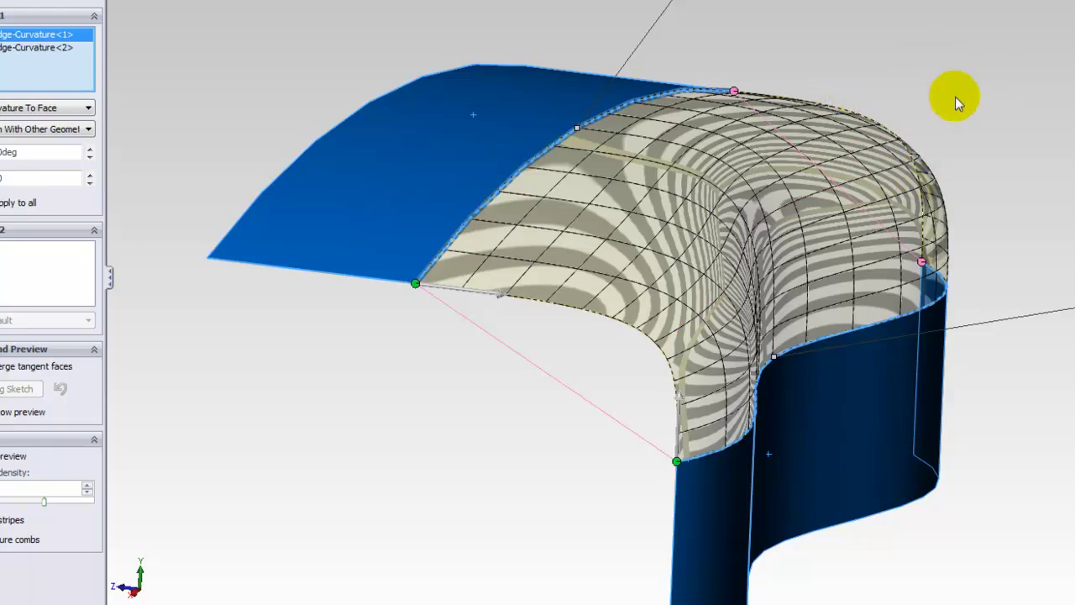
# - Change the lower edge's tangent influence again and orbit to check the blend
pyautogui.moveTo(877, 51); pyautogui.dragTo(865, 49, button='middle')
pyautogui.click(37, 49)
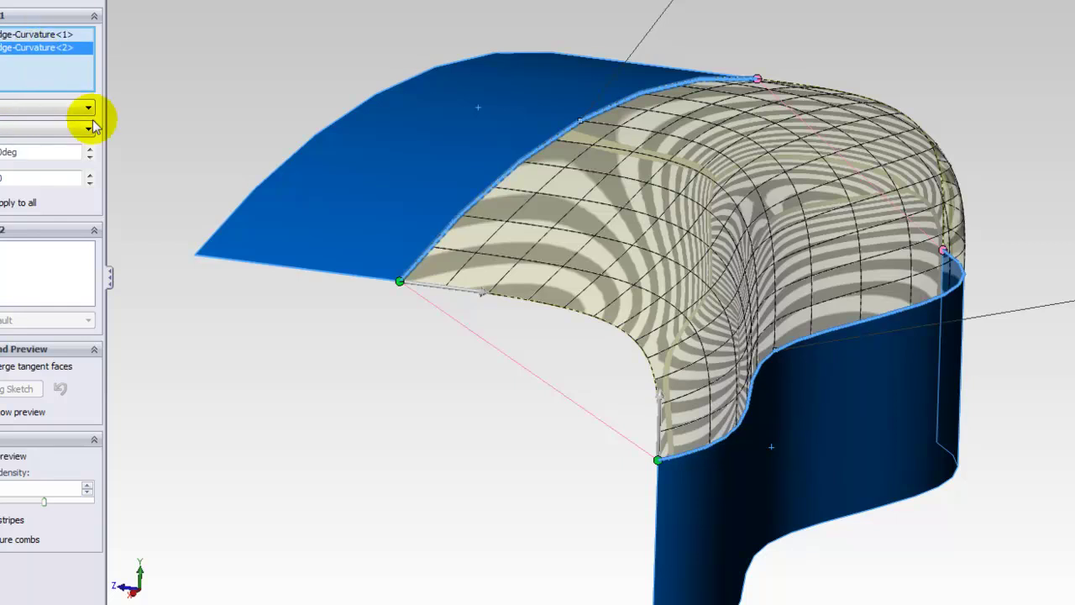
pyautogui.click(88, 174)
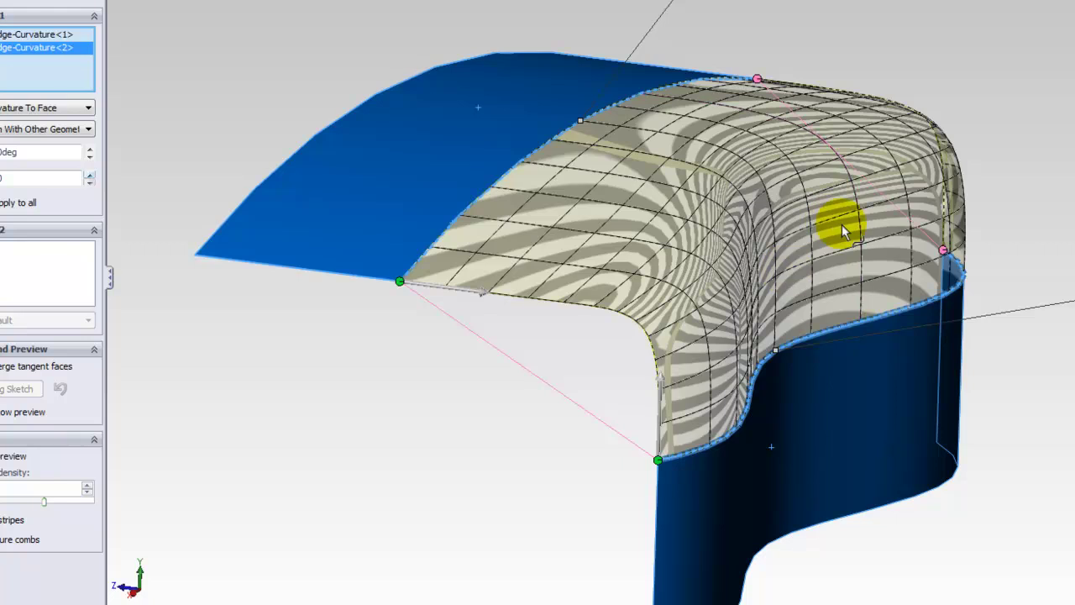
pyautogui.moveTo(1027, 64); pyautogui.dragTo(954, 122, button='middle')
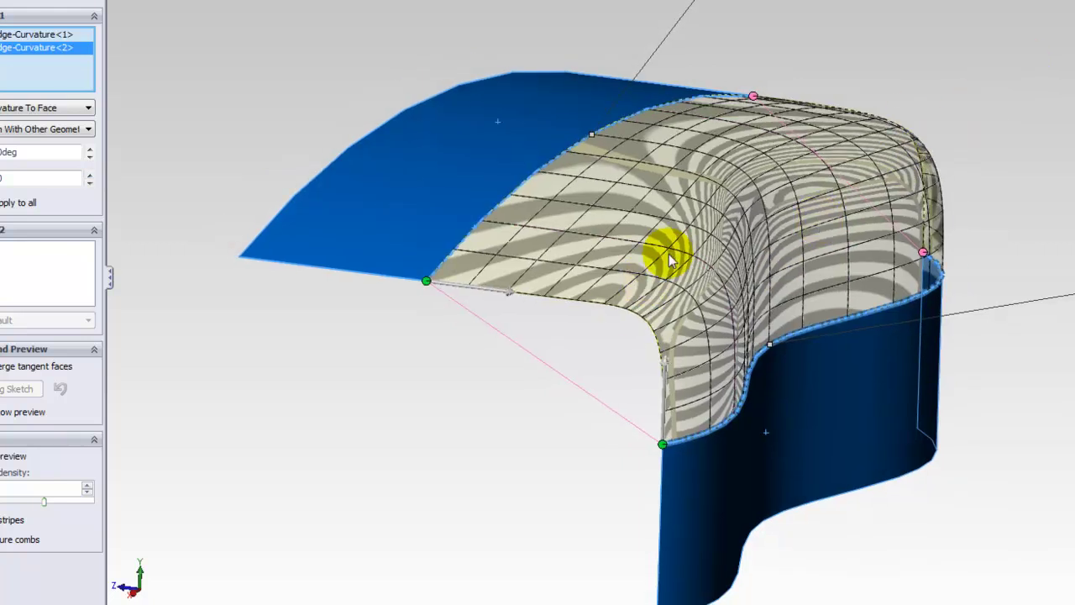
pyautogui.moveTo(991, 168); pyautogui.dragTo(806, 319, button='middle')
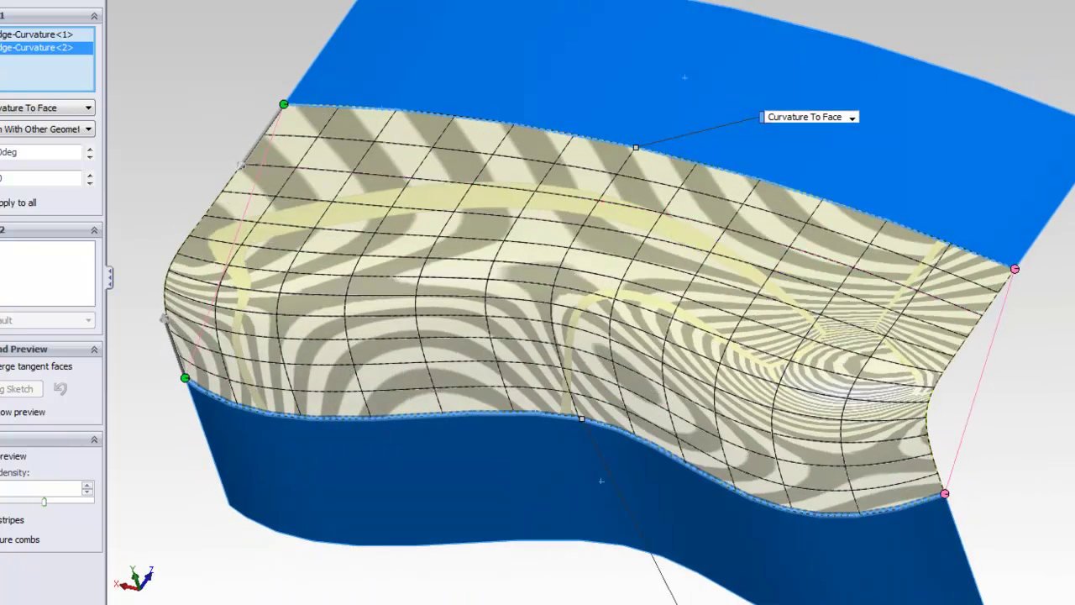
pyautogui.moveTo(179, 221); pyautogui.dragTo(395, 193, button='middle')
# - Accept the boundary surface and select the two extrusions and the boundary surface
pyautogui.rightClick(292, 206)
pyautogui.moveTo(288, 168); pyautogui.dragTo(729, 228, button='middle')
pyautogui.click(648, 161)
pyautogui.keyDown('ctrl'); pyautogui.click(834, 365); pyautogui.keyUp('ctrl')
pyautogui.keyDown('ctrl'); pyautogui.click(744, 361); pyautogui.keyUp('ctrl')
pyautogui.rightClick(729, 229)
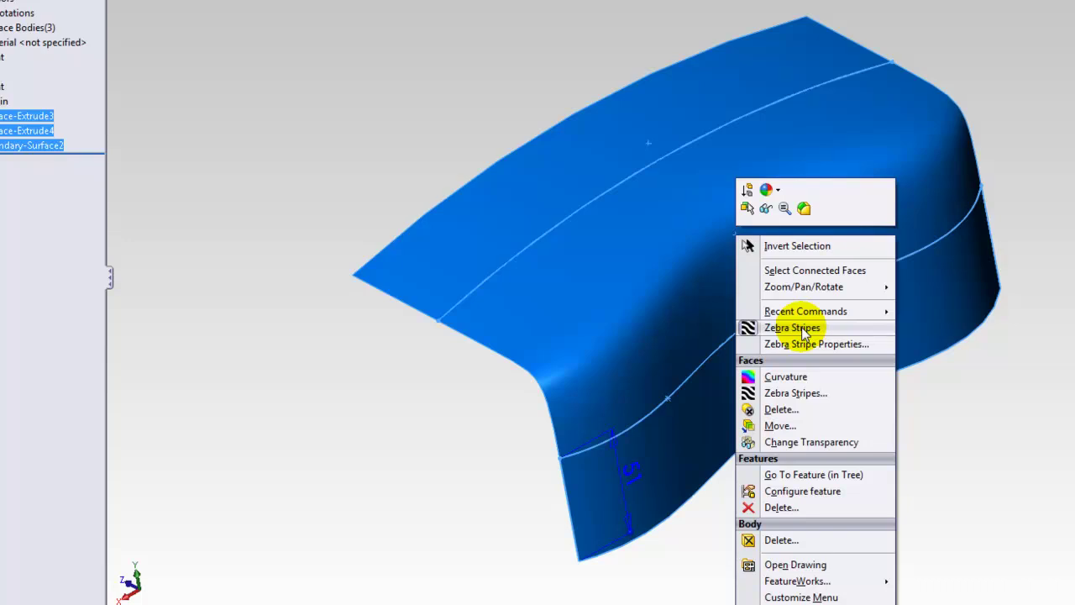
pyautogui.click(835, 360)
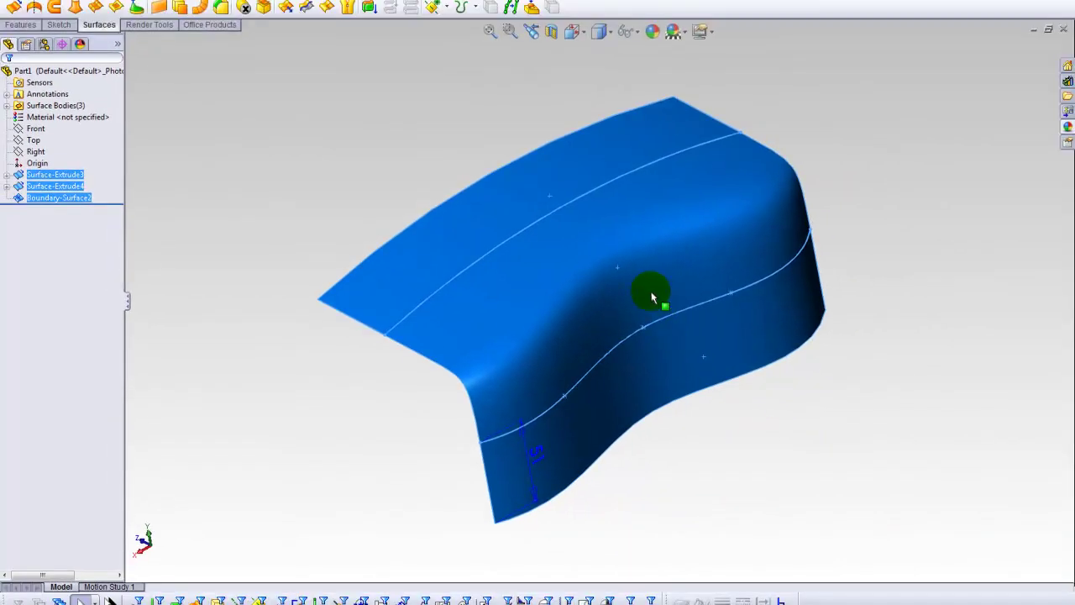
# - Reselect the three surface bodies and apply Zebra Stripes to them
pyautogui.moveTo(649, 296)
pyautogui.mouseDown(button='middle')
pyautogui.moveTo(612, 283)
pyautogui.moveTo(642, 292)
pyautogui.mouseUp(button='middle')
pyautogui.click(413, 113)
pyautogui.click(589, 236)
pyautogui.keyDown('ctrl'); pyautogui.click(653, 314); pyautogui.keyUp('ctrl')
pyautogui.keyDown('ctrl'); pyautogui.click(692, 336); pyautogui.keyUp('ctrl')
pyautogui.rightClick(692, 337)
pyautogui.click(729, 436)
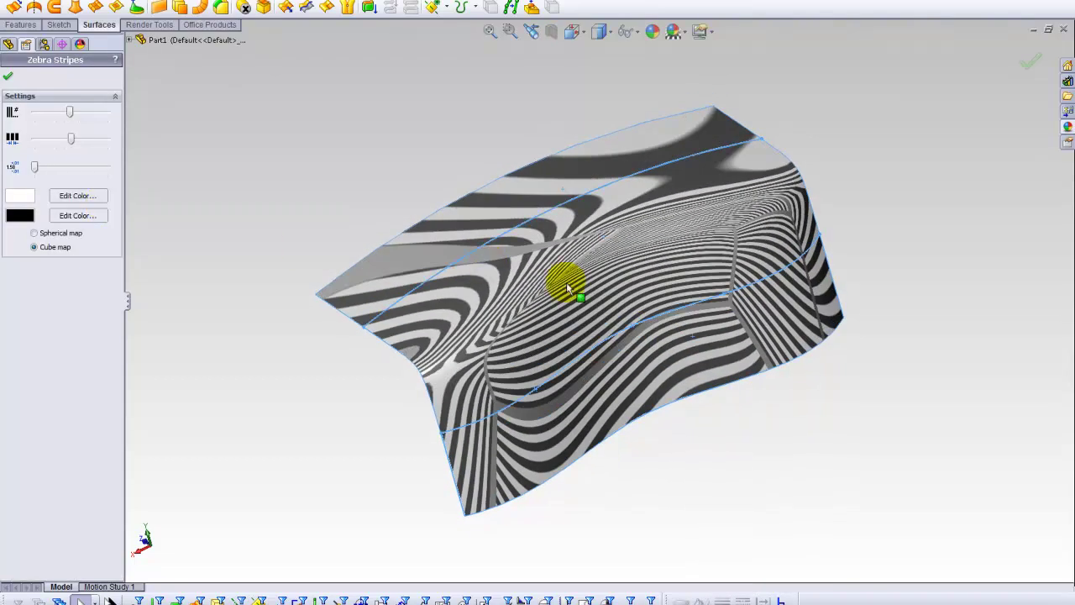
# - Orbit and zoom around the striped surfaces to check stripe continuity
pyautogui.moveTo(504, 264); pyautogui.dragTo(198, 156, button='middle')
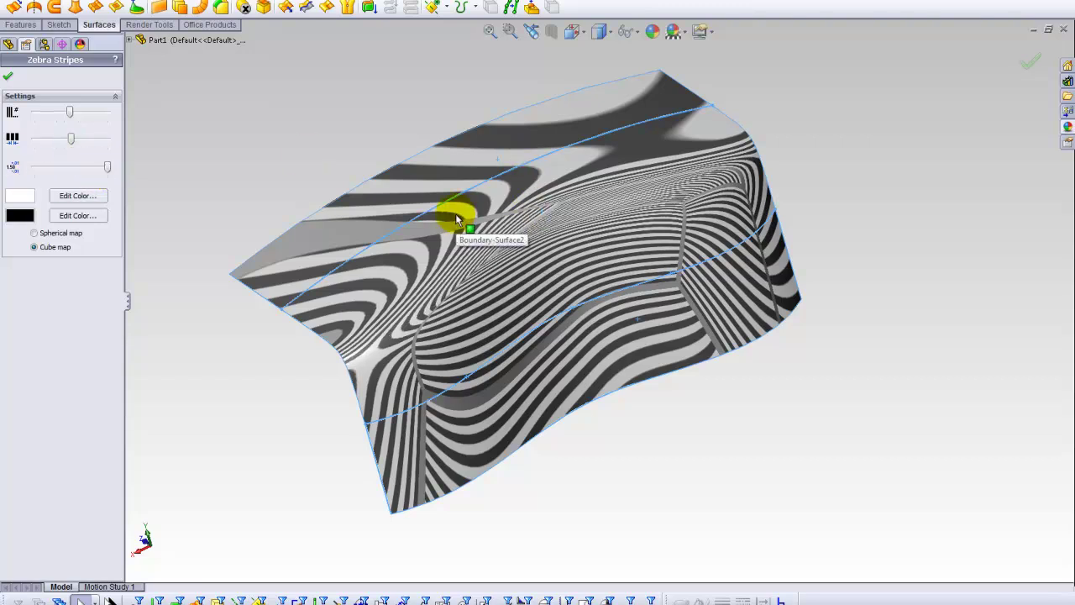
pyautogui.scroll(-5, 456, 220)
pyautogui.press('Escape')
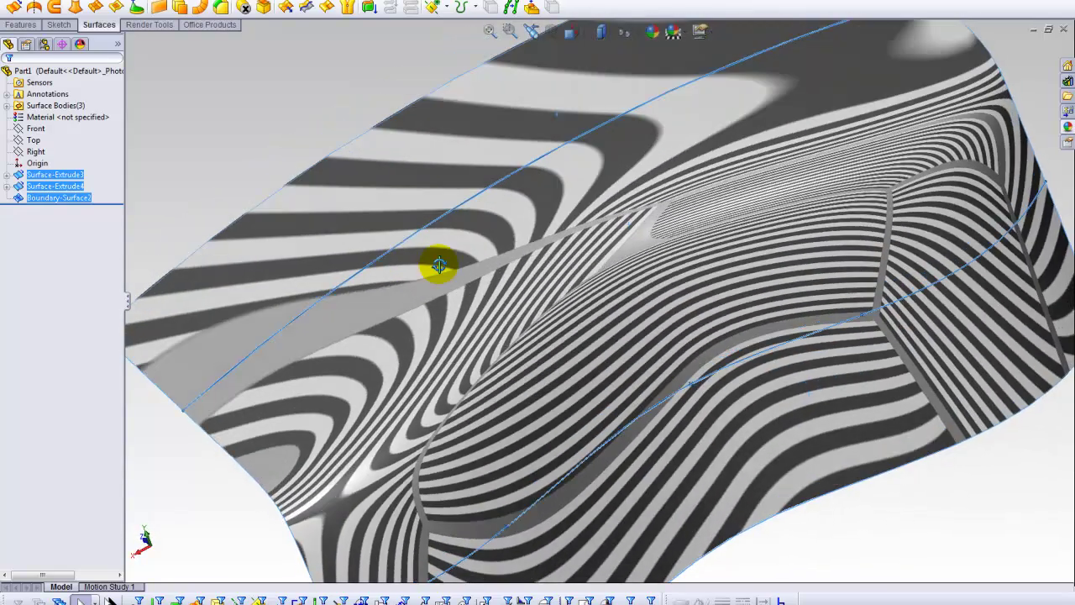
pyautogui.keyDown('ctrl'); pyautogui.moveTo(440, 267); pyautogui.dragTo(430, 256, button='middle'); pyautogui.keyUp('ctrl')
pyautogui.moveTo(498, 336); pyautogui.dragTo(470, 221, button='middle')
pyautogui.scroll(-6, 390, 346)
pyautogui.scroll(2, 643, 237)
pyautogui.scroll(5, 644, 237)
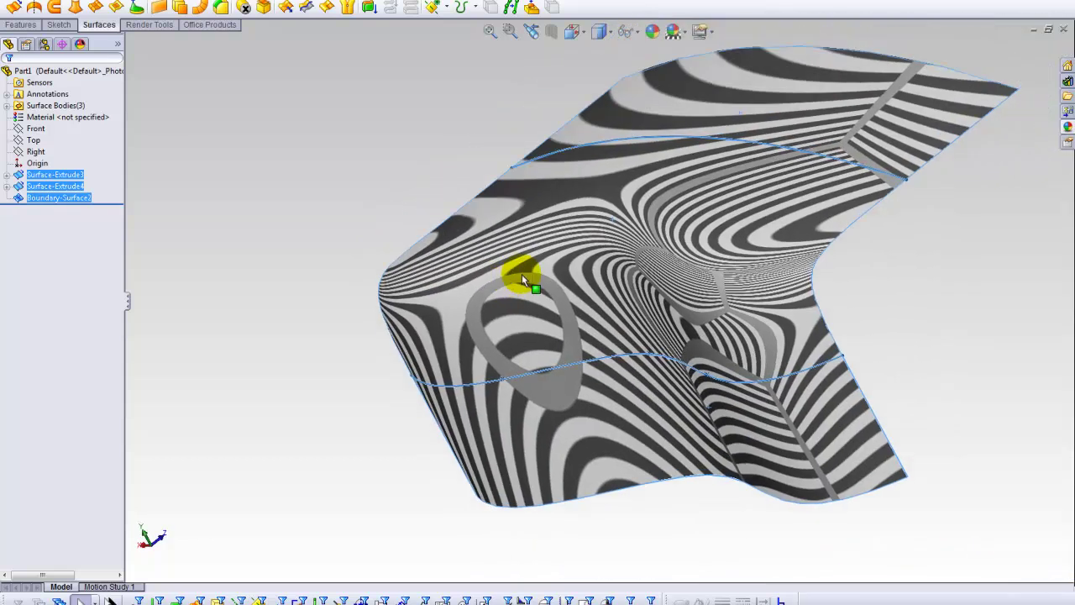
pyautogui.moveTo(588, 228); pyautogui.dragTo(708, 239, button='middle')
pyautogui.scroll(-2, 713, 160)
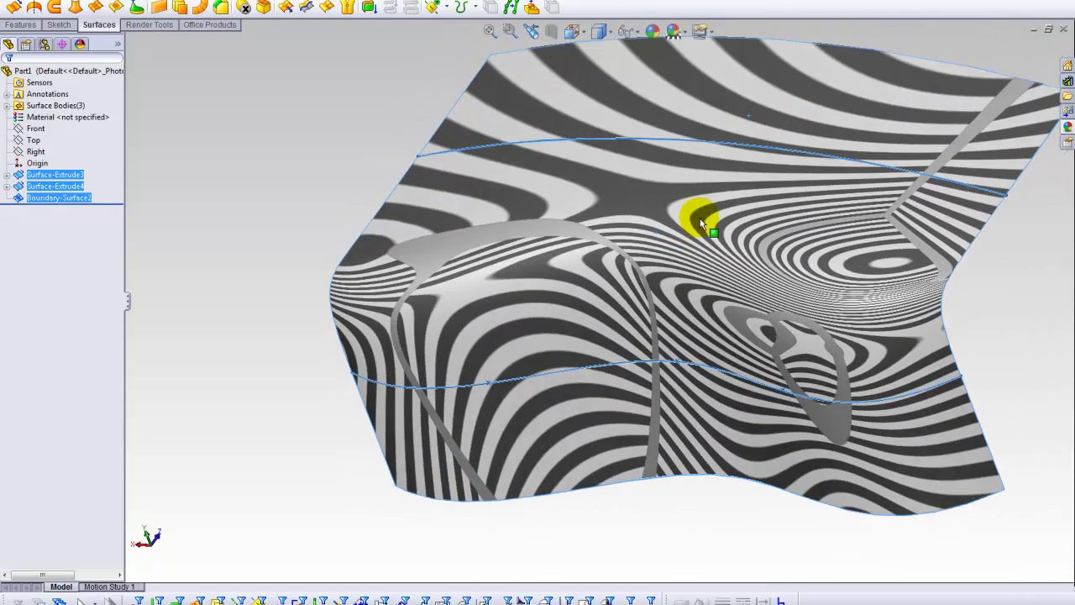
pyautogui.scroll(-4, 585, 168)
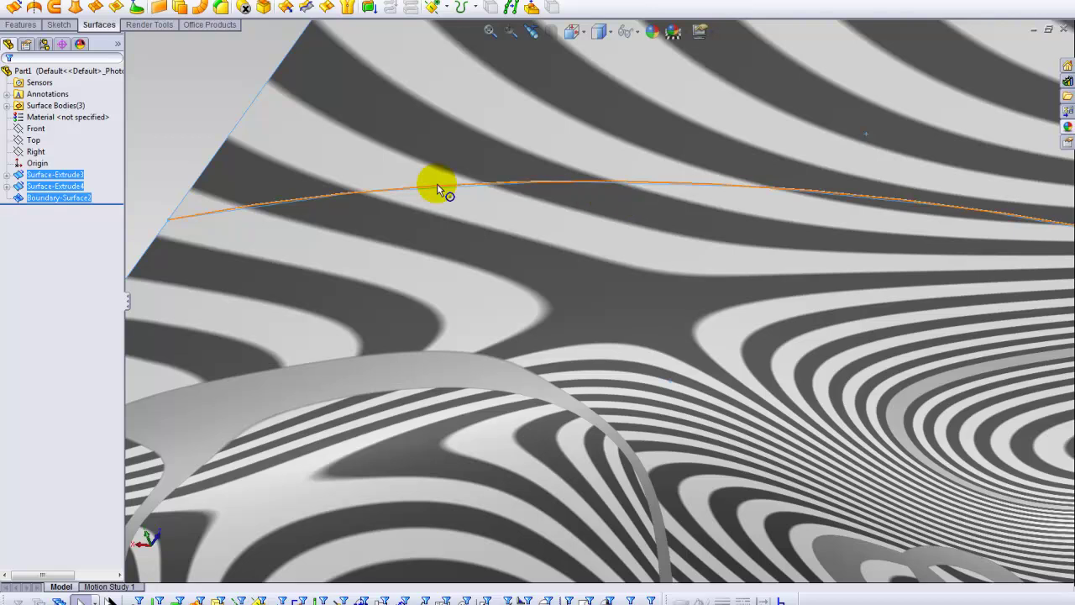
pyautogui.scroll(5, 748, 224)
pyautogui.moveTo(641, 281); pyautogui.dragTo(564, 281, button='middle')
# - Toggle Zebra Stripes off, deselect the surfaces, and tilt the view
pyautogui.rightClick(583, 248)
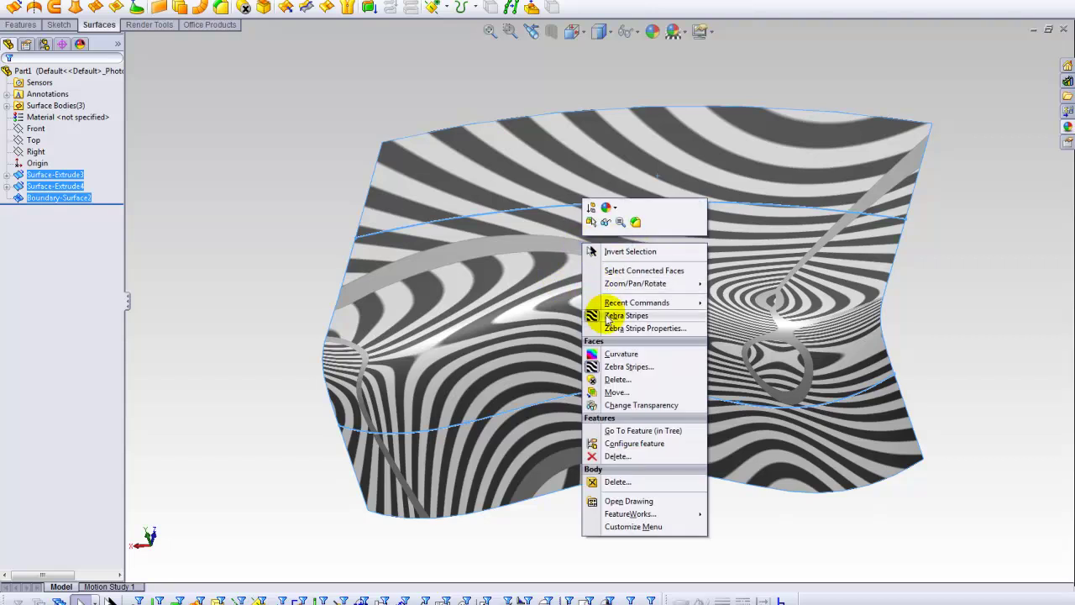
pyautogui.click(598, 314)
pyautogui.click(321, 414)
pyautogui.moveTo(321, 414); pyautogui.dragTo(462, 405, button='middle')
pyautogui.moveTo(605, 260); pyautogui.dragTo(885, 374, button='middle')
# - Select Boundary-Surface2 on the model and bring up its shortcut options
pyautogui.click(605, 248)
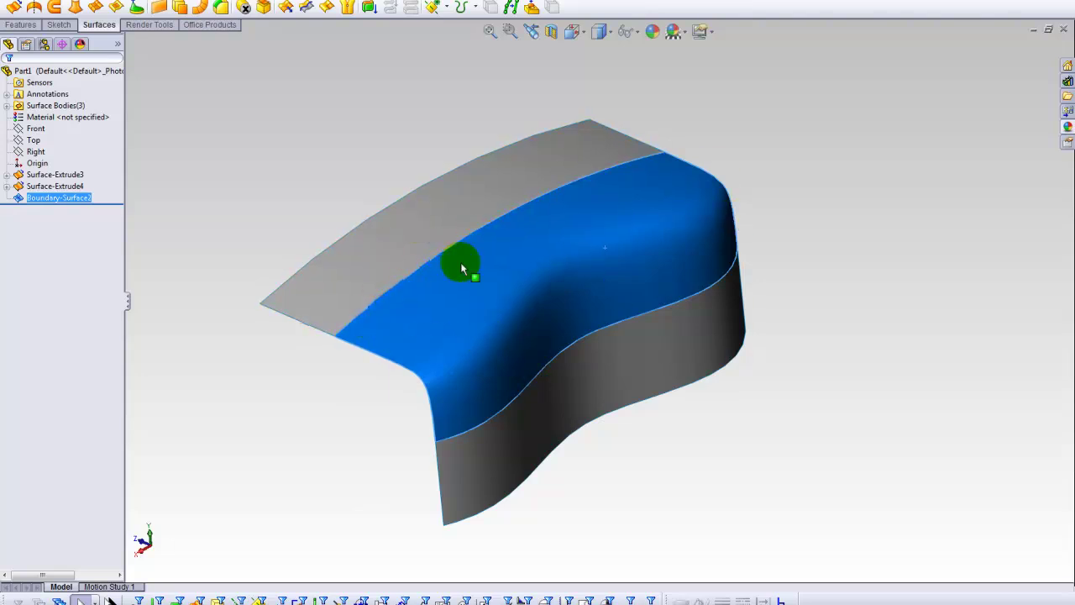
pyautogui.click(341, 177)
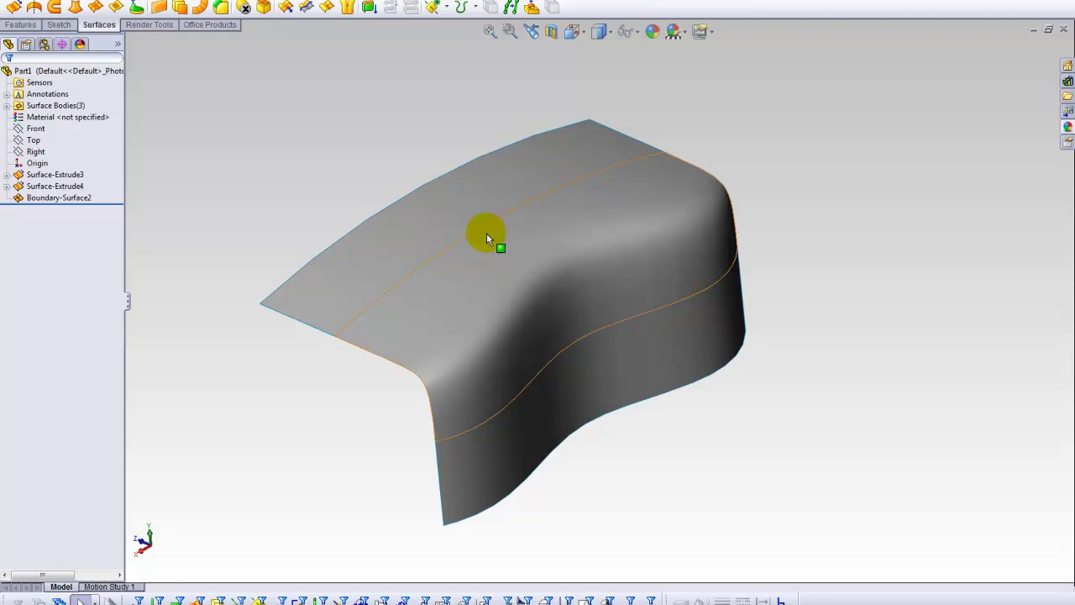
pyautogui.click(373, 326)
pyautogui.rightClick(672, 145)
# - Reopen Boundary-Surface2 for editing and drag its connector ends to reshape the preview
pyautogui.click(680, 153)
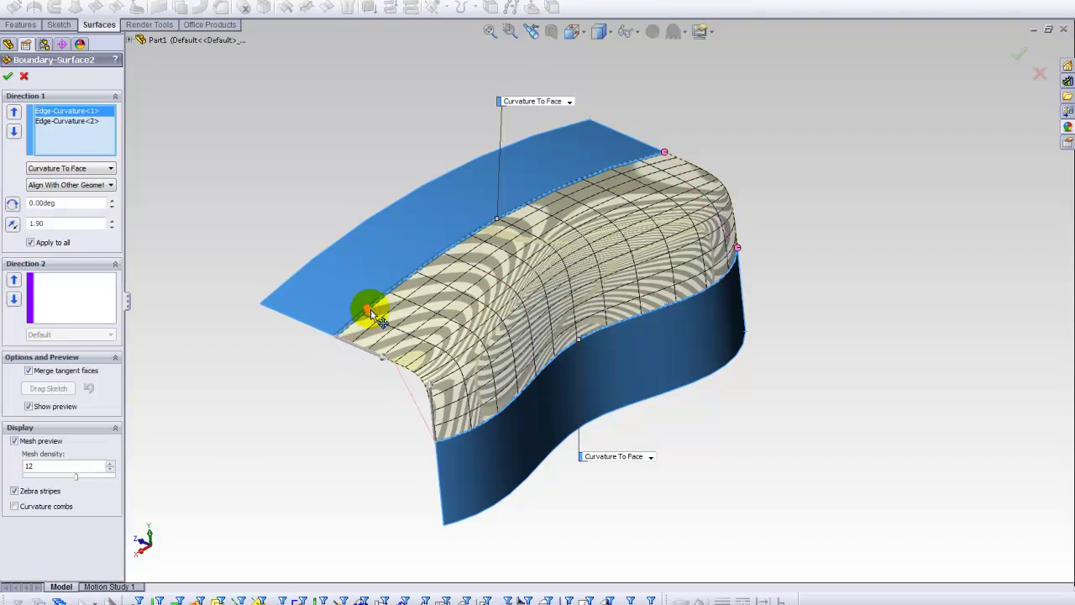
pyautogui.moveTo(385, 297); pyautogui.dragTo(424, 425)
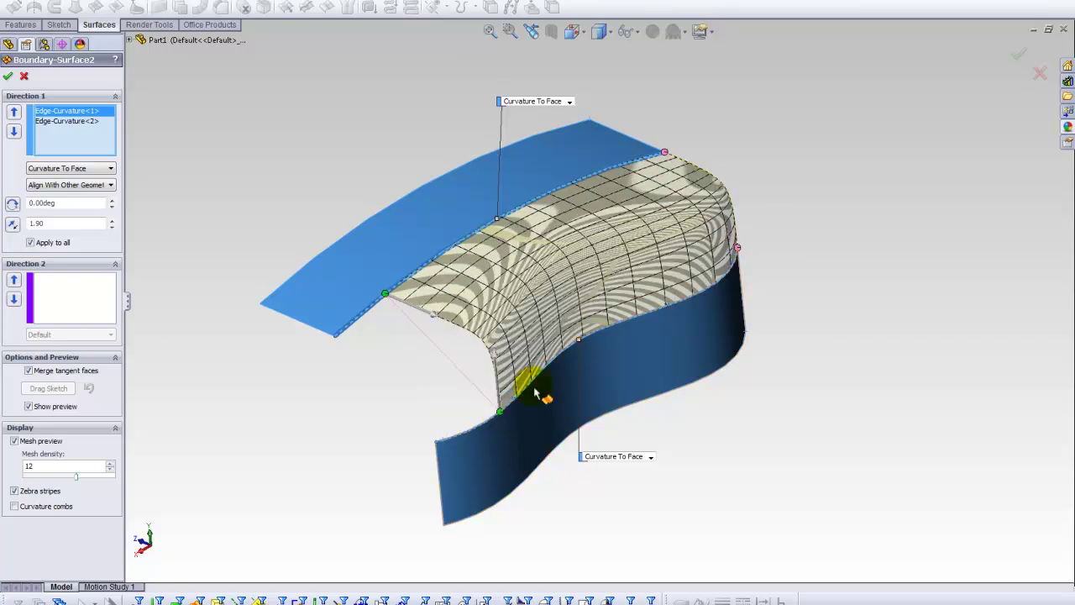
pyautogui.moveTo(665, 155); pyautogui.dragTo(750, 265)
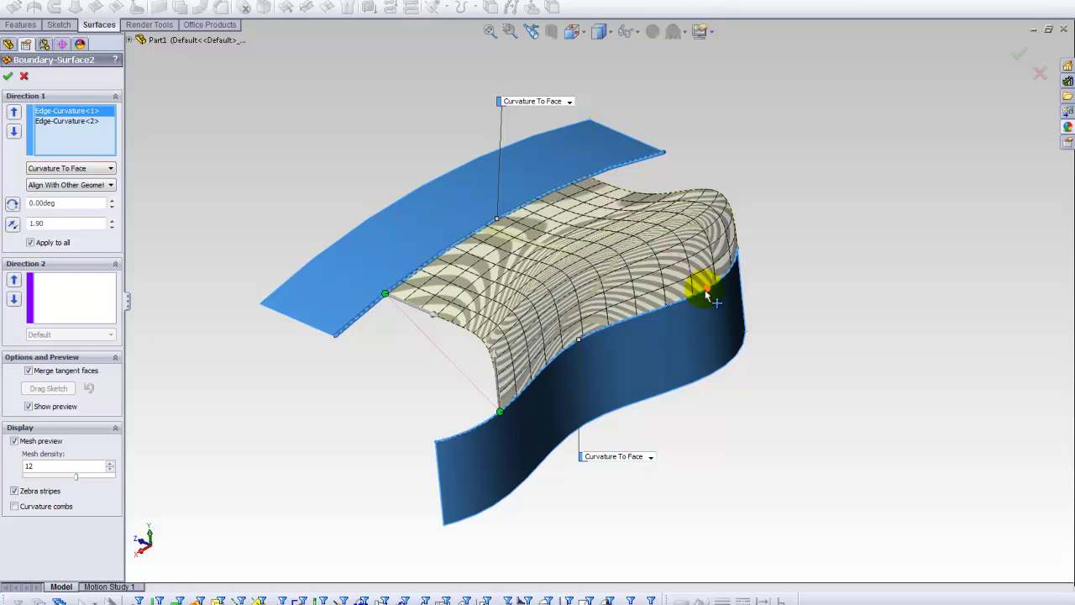
pyautogui.moveTo(600, 293); pyautogui.dragTo(514, 451, button='middle')
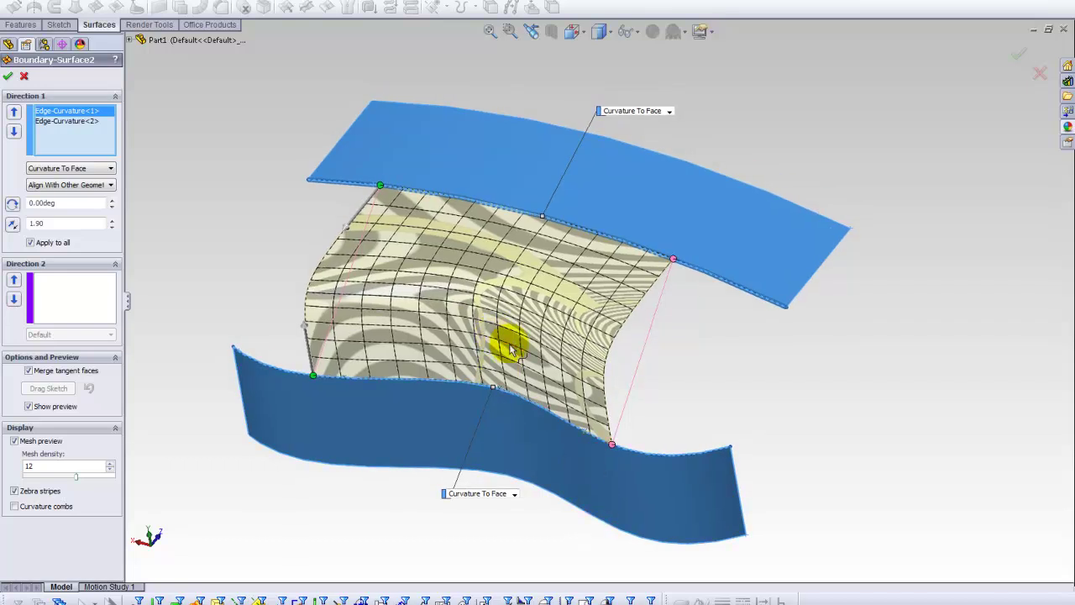
pyautogui.moveTo(494, 320); pyautogui.dragTo(504, 310, button='middle')
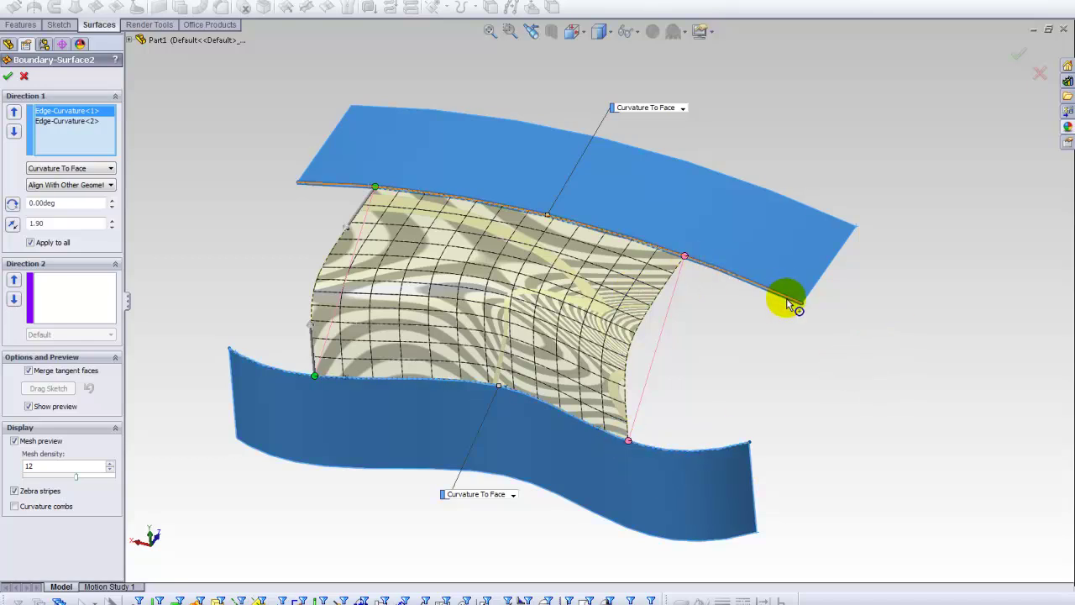
# - Slide the upper connector end along its edge and move the lower Curvature To Face label
pyautogui.click(605, 458)
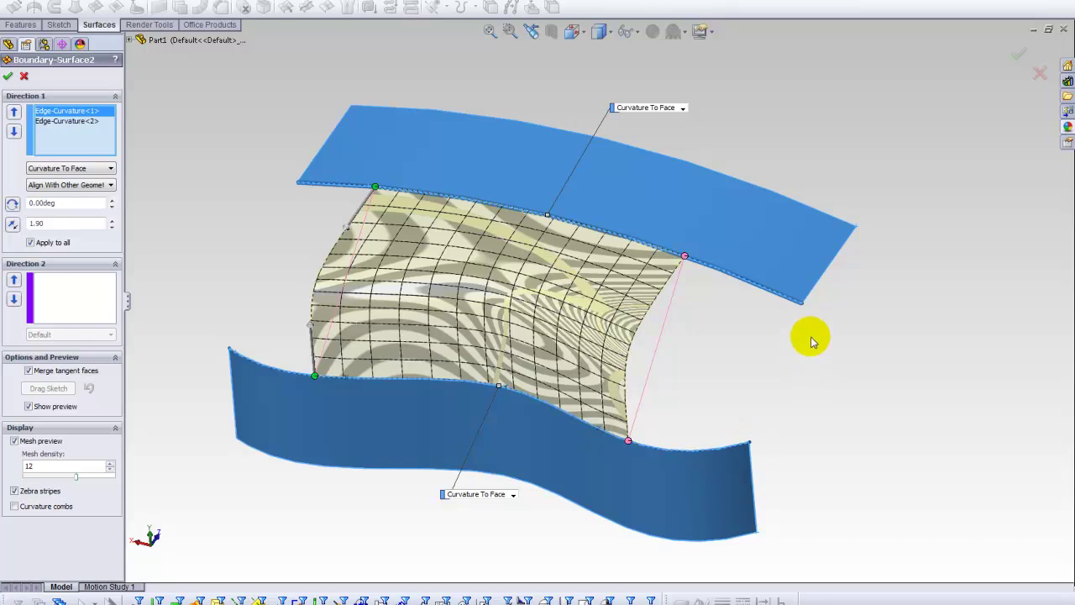
pyautogui.click(689, 254)
pyautogui.moveTo(685, 257)
pyautogui.mouseDown()
pyautogui.moveTo(637, 241)
pyautogui.moveTo(692, 257)
pyautogui.mouseUp()
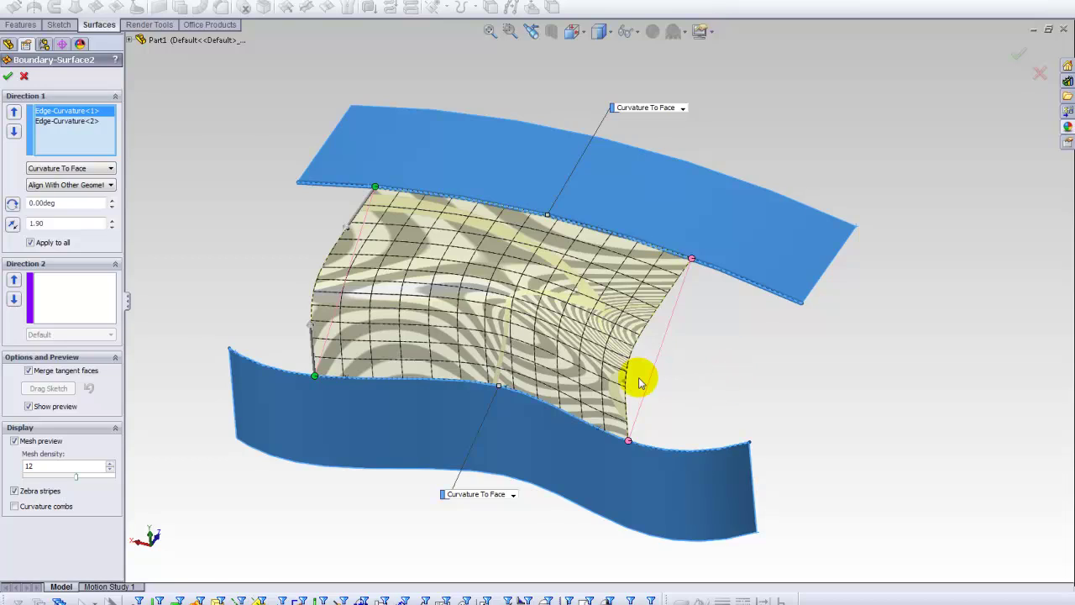
pyautogui.moveTo(629, 375); pyautogui.dragTo(687, 254, button='middle')
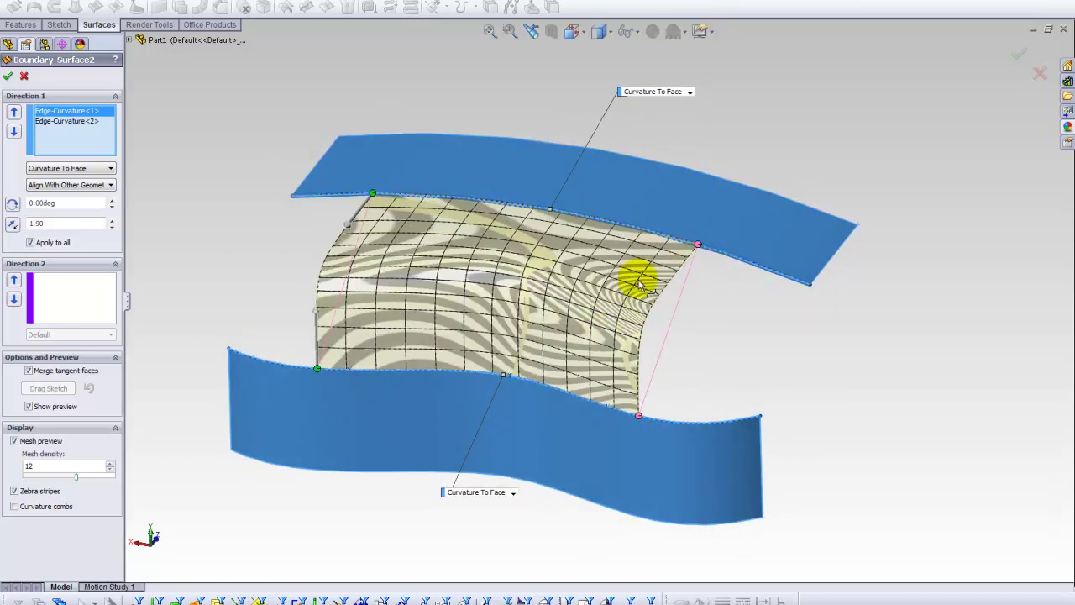
pyautogui.moveTo(635, 276); pyautogui.dragTo(678, 211, button='middle')
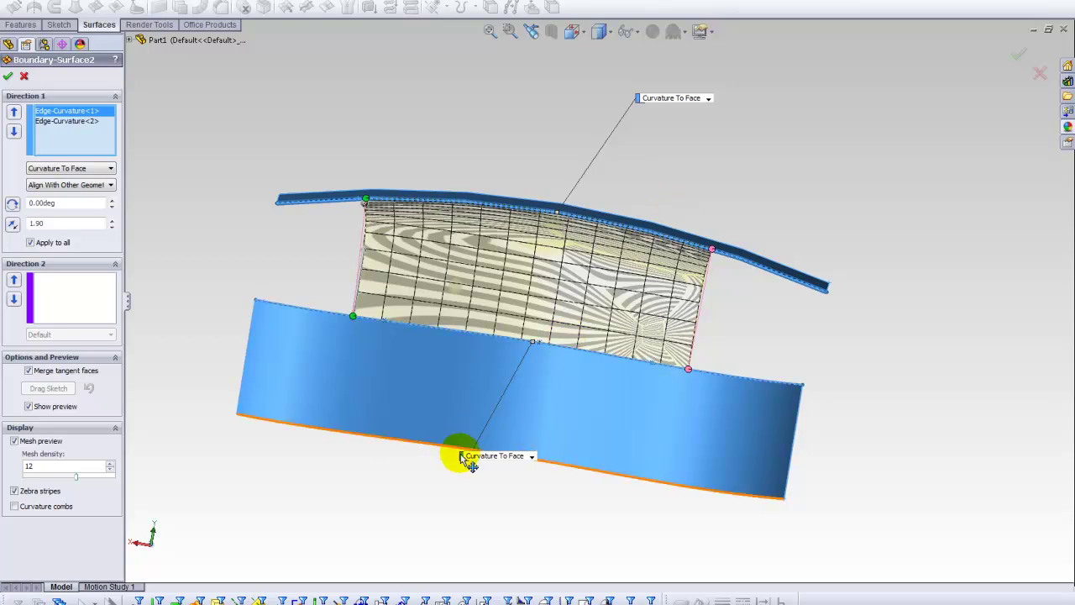
pyautogui.moveTo(464, 456); pyautogui.dragTo(543, 419)
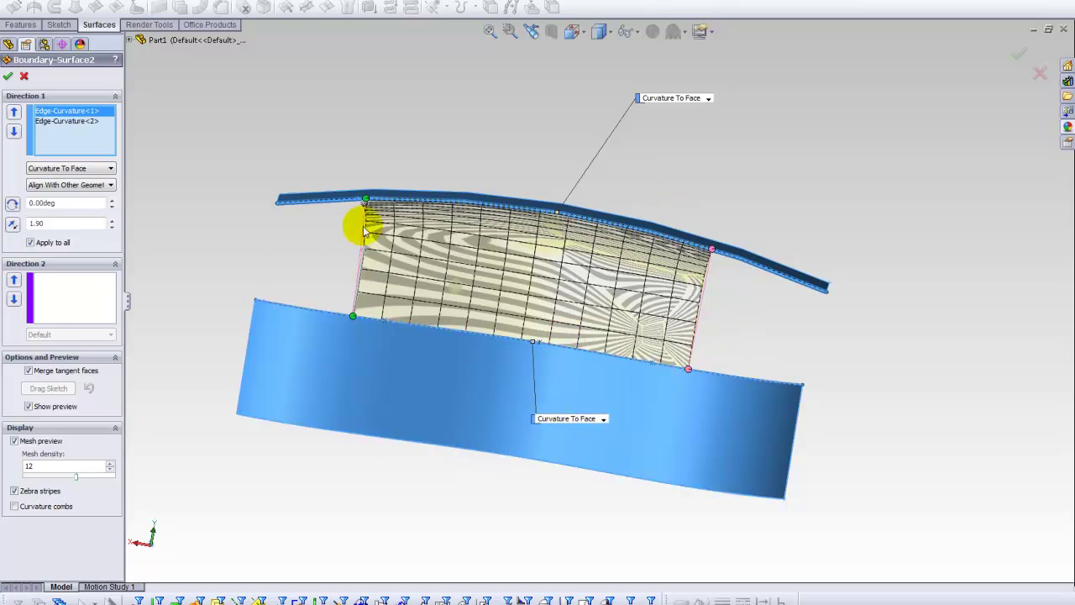
pyautogui.moveTo(429, 183); pyautogui.dragTo(395, 209, button='middle')
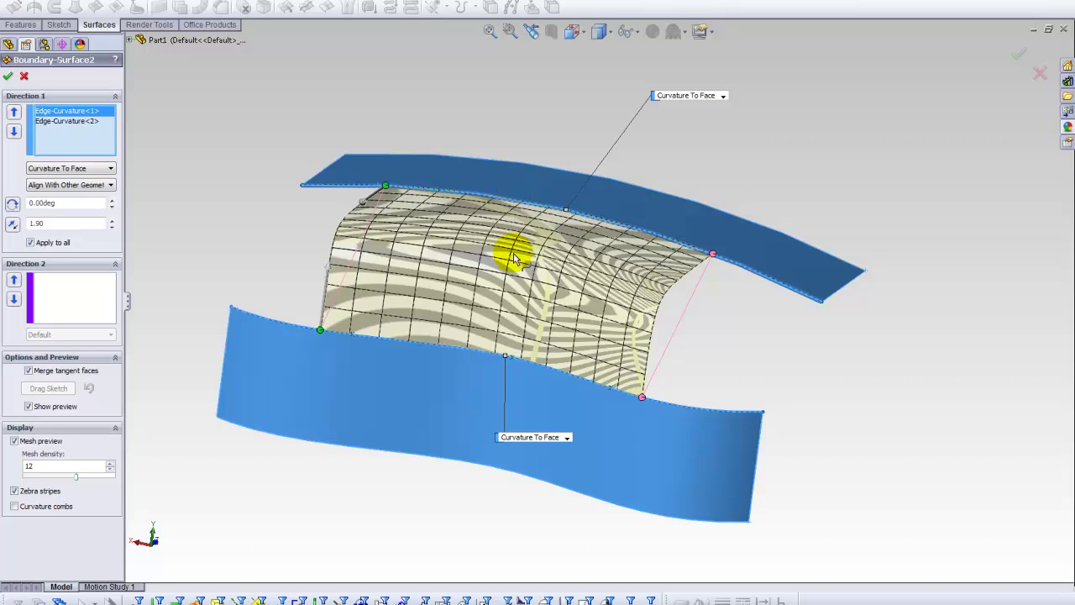
pyautogui.moveTo(549, 233)
pyautogui.mouseDown(button='middle')
pyautogui.moveTo(487, 220)
pyautogui.moveTo(553, 219)
pyautogui.mouseUp(button='middle')
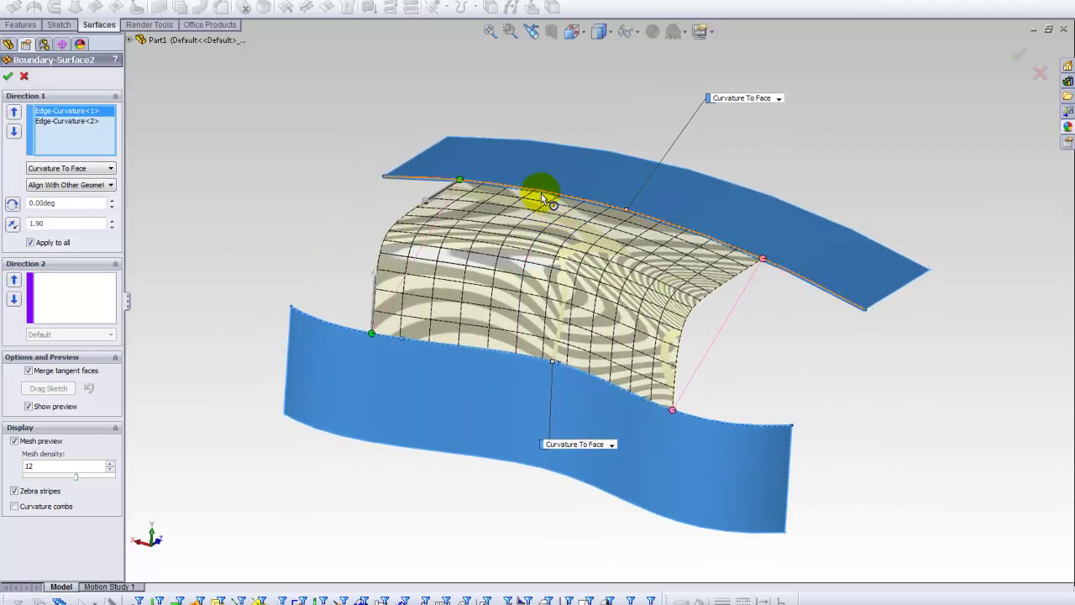
pyautogui.moveTo(515, 188)
pyautogui.mouseDown(button='middle')
pyautogui.moveTo(503, 176)
pyautogui.moveTo(520, 202)
pyautogui.moveTo(523, 192)
pyautogui.mouseUp(button='middle')
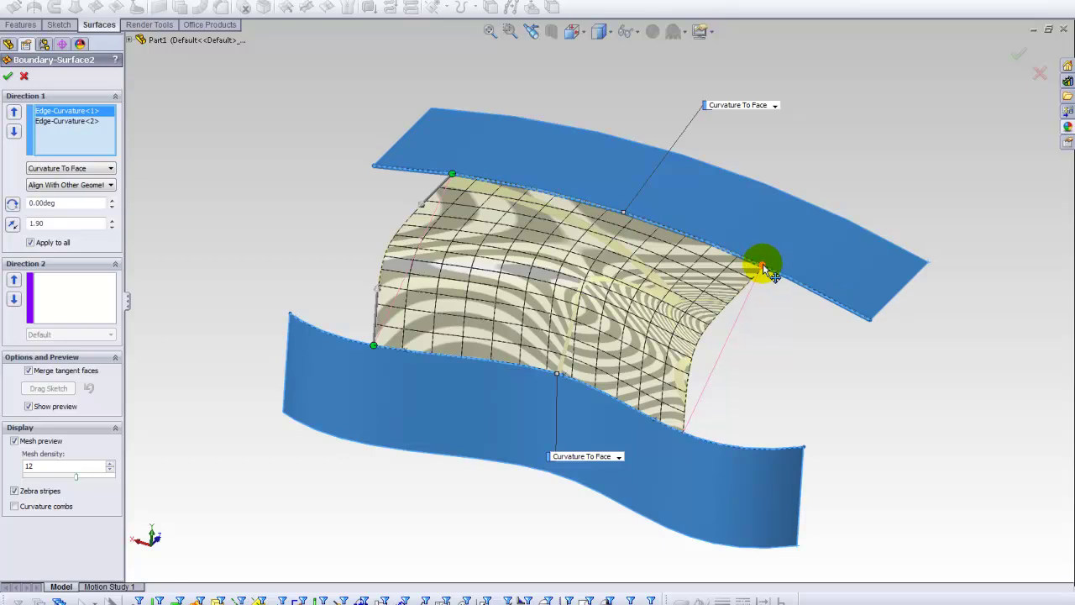
# - Reposition the lower connector end point and review the preview from new angles
pyautogui.click(683, 433)
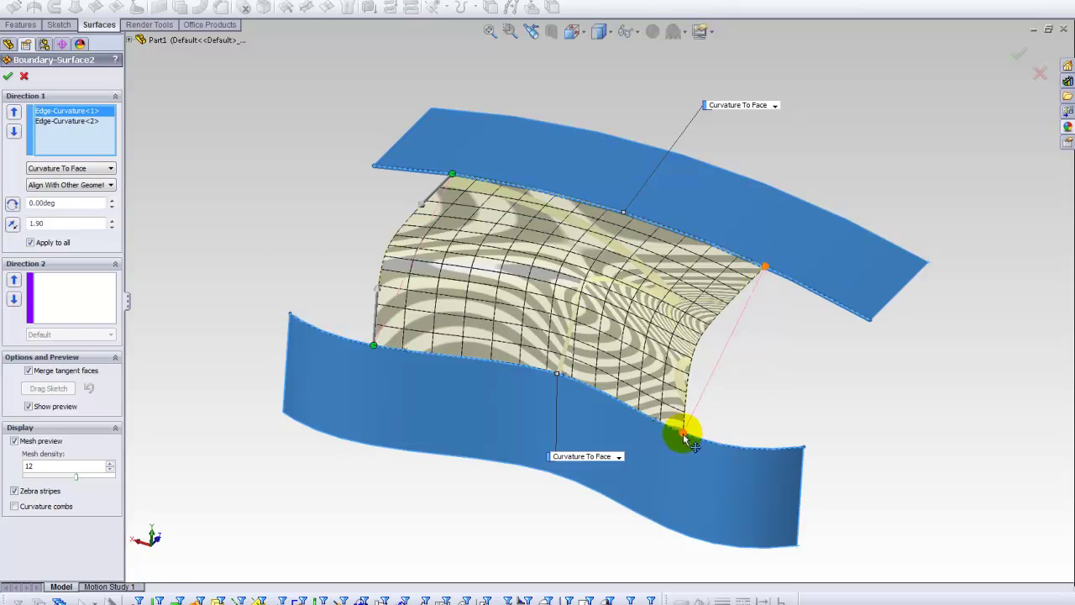
pyautogui.click(792, 252)
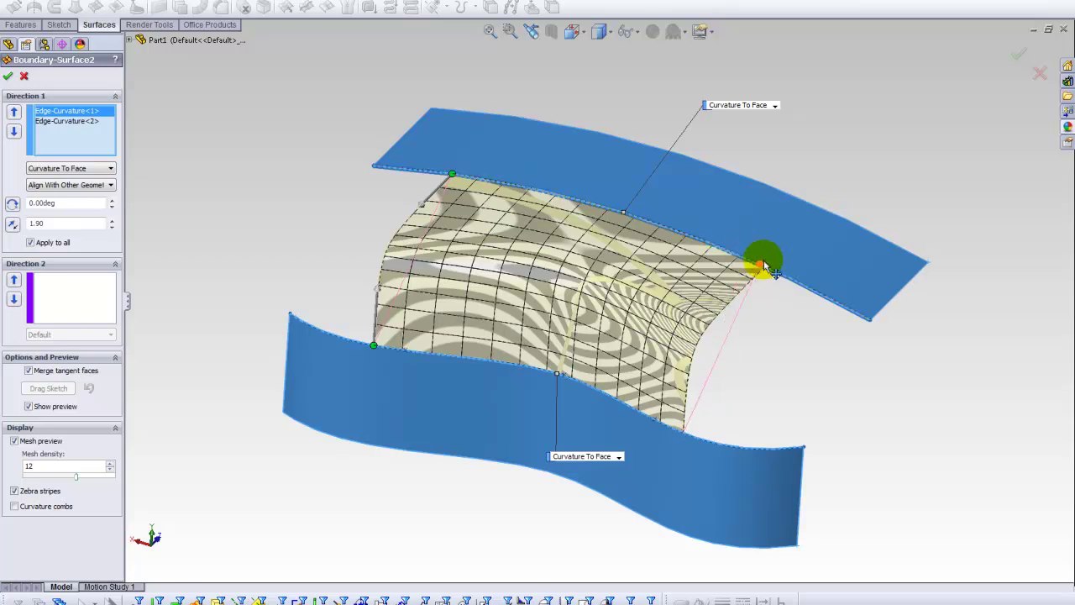
pyautogui.click(766, 268)
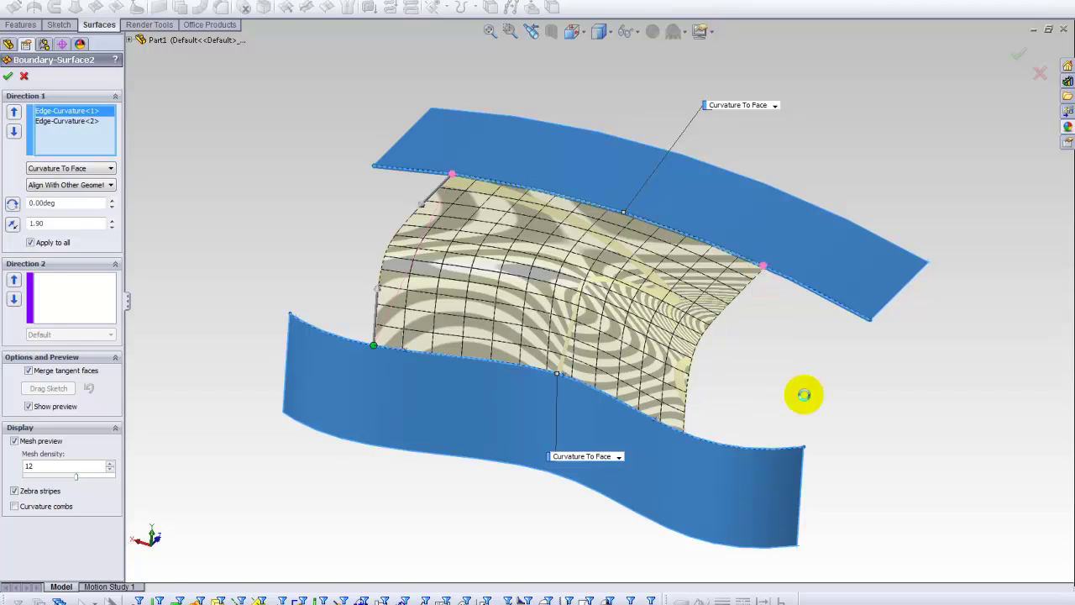
pyautogui.moveTo(588, 307); pyautogui.dragTo(686, 221, button='middle')
pyautogui.moveTo(531, 256); pyautogui.dragTo(532, 280, button='middle')
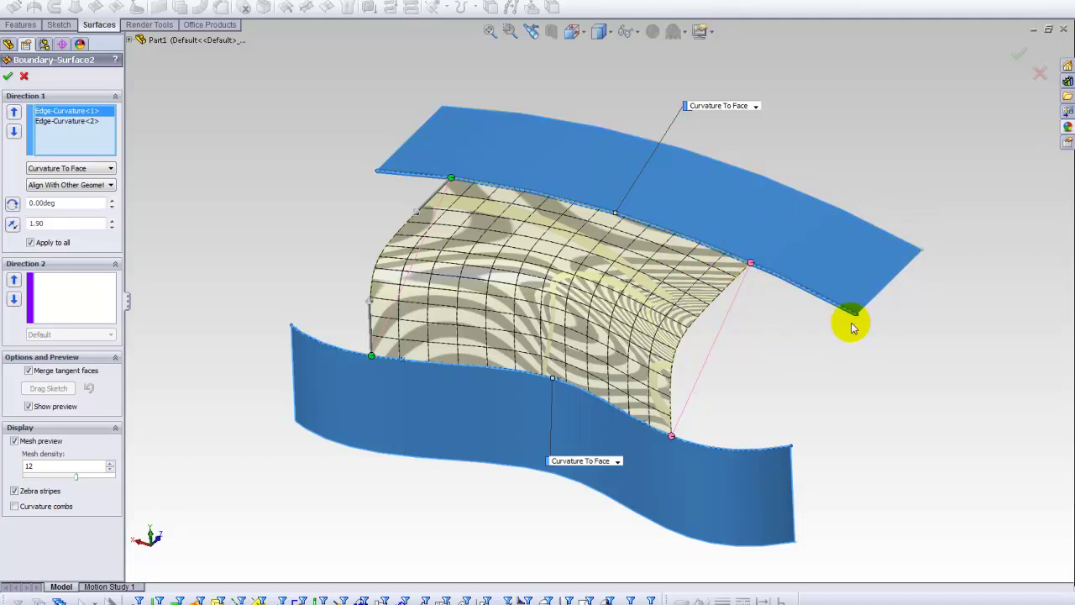
# - Accept the boundary surface and orbit the model to inspect the blend
pyautogui.click(1019, 56)
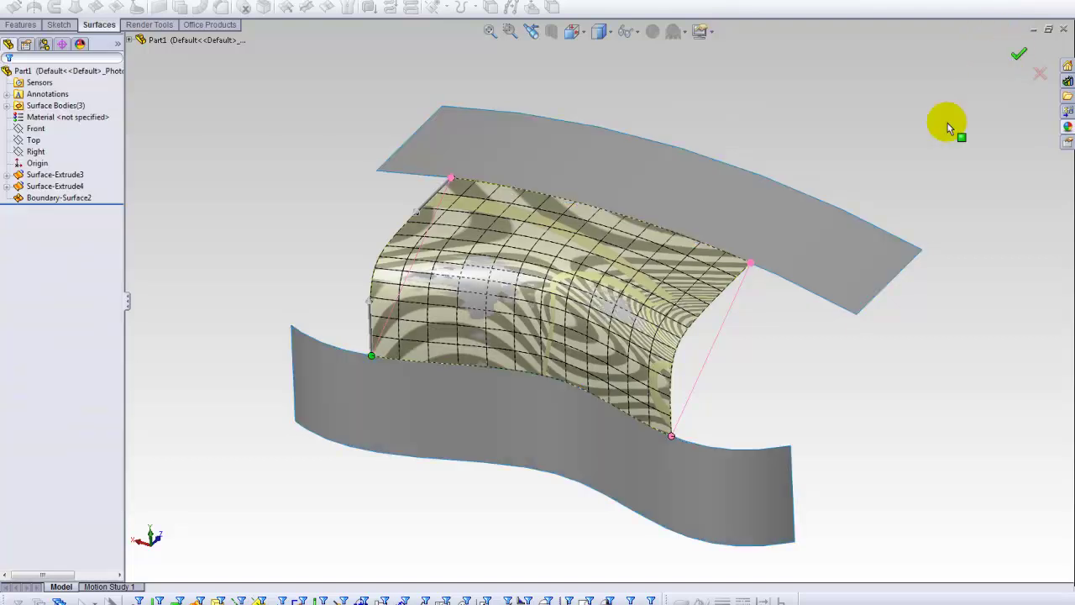
pyautogui.moveTo(651, 294); pyautogui.dragTo(672, 195, button='middle')
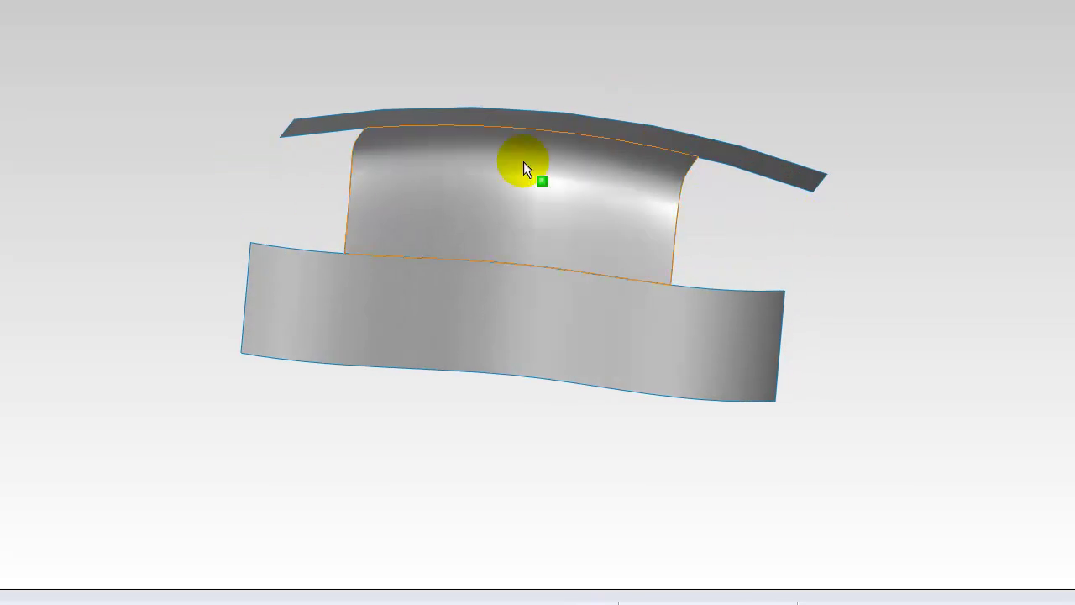
pyautogui.moveTo(523, 162); pyautogui.dragTo(518, 181, button='middle')
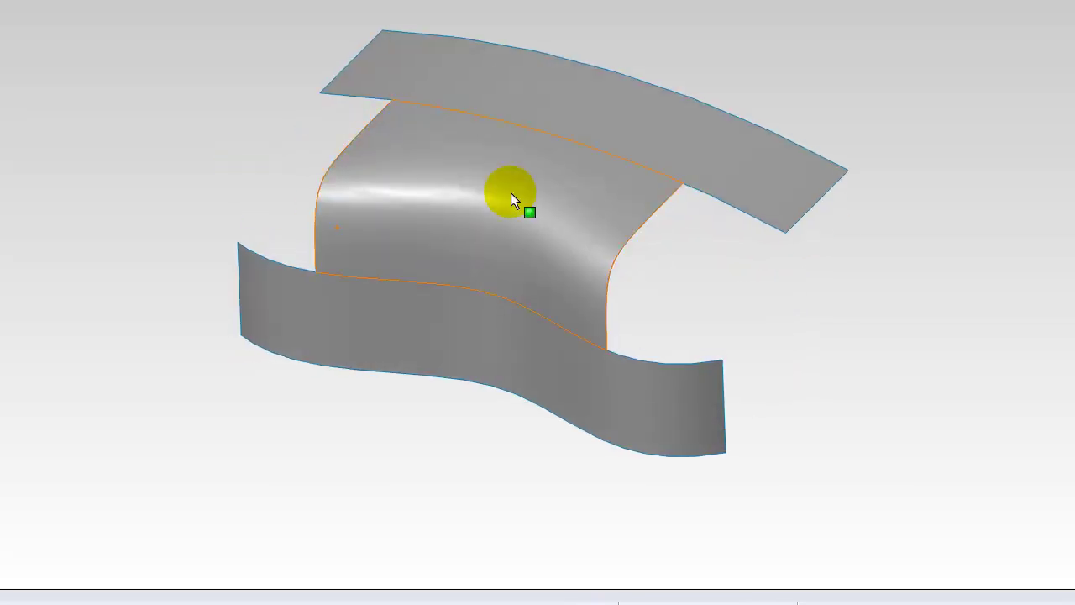
# - Edit Boundary-Surface2 and slide all four connector points out to the edge corners
pyautogui.rightClick(545, 113)
pyautogui.click(521, 133)
pyautogui.moveTo(677, 182); pyautogui.dragTo(785, 233)
pyautogui.click(611, 353)
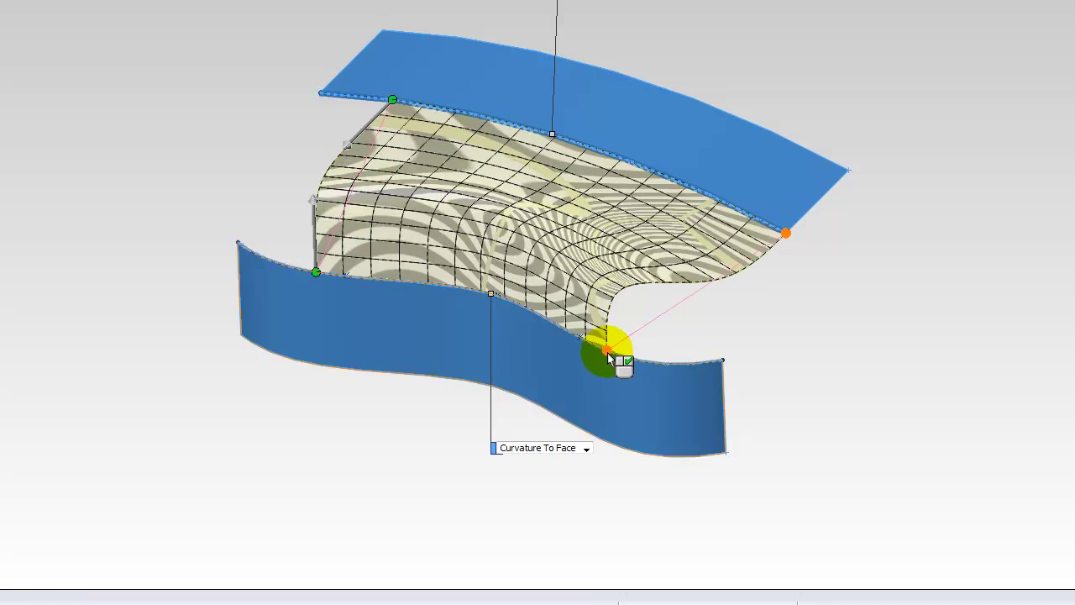
pyautogui.moveTo(611, 356); pyautogui.dragTo(726, 363)
pyautogui.moveTo(393, 102); pyautogui.dragTo(319, 93)
pyautogui.moveTo(307, 274); pyautogui.dragTo(211, 242)
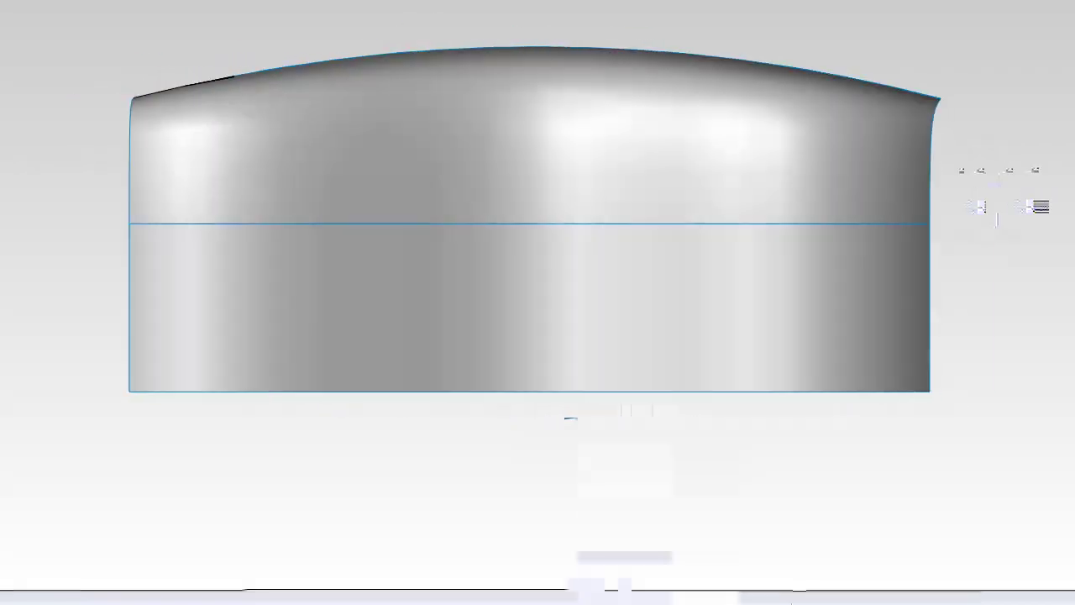
# - Sketch a corner rectangle on the Front plane across the surface, pulling its right edge inward
pyautogui.click(34, 129)
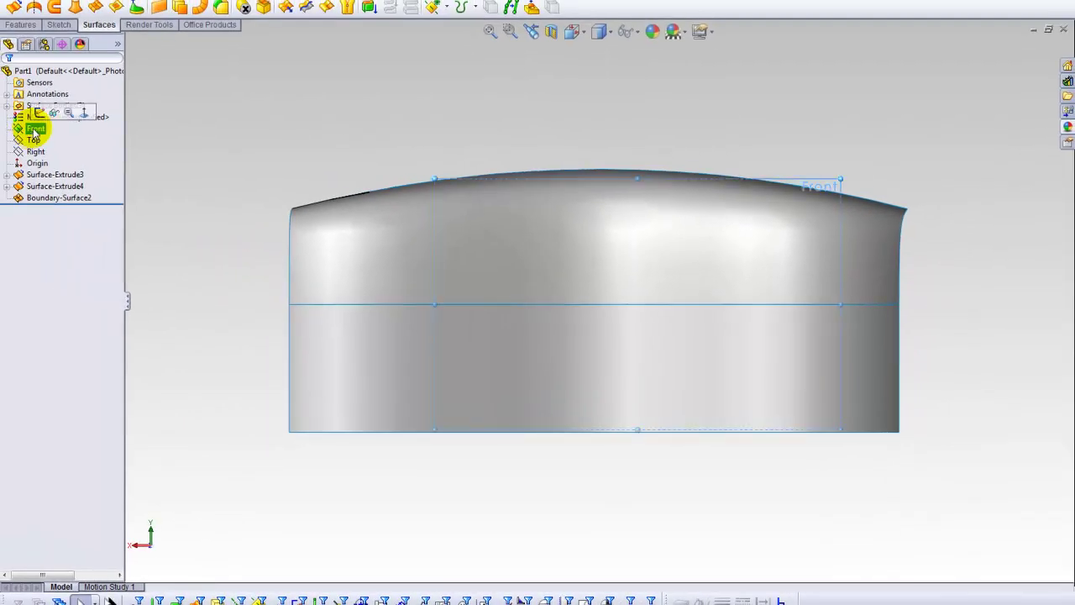
pyautogui.click(37, 114)
pyautogui.click(101, 7)
pyautogui.click(392, 126)
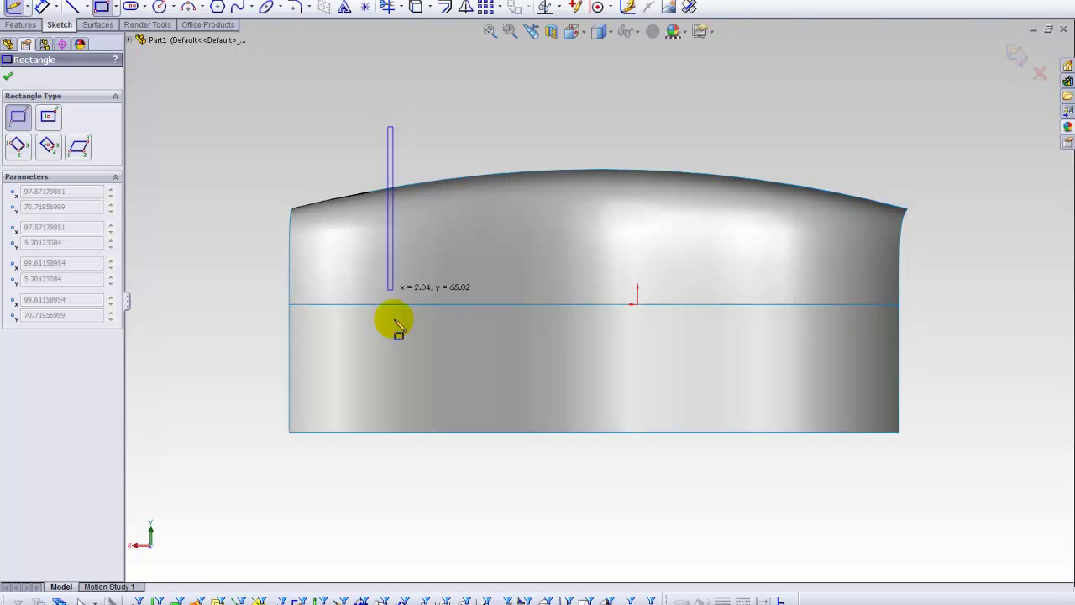
pyautogui.click(811, 383)
pyautogui.rightClick(264, 109)
pyautogui.click(277, 116)
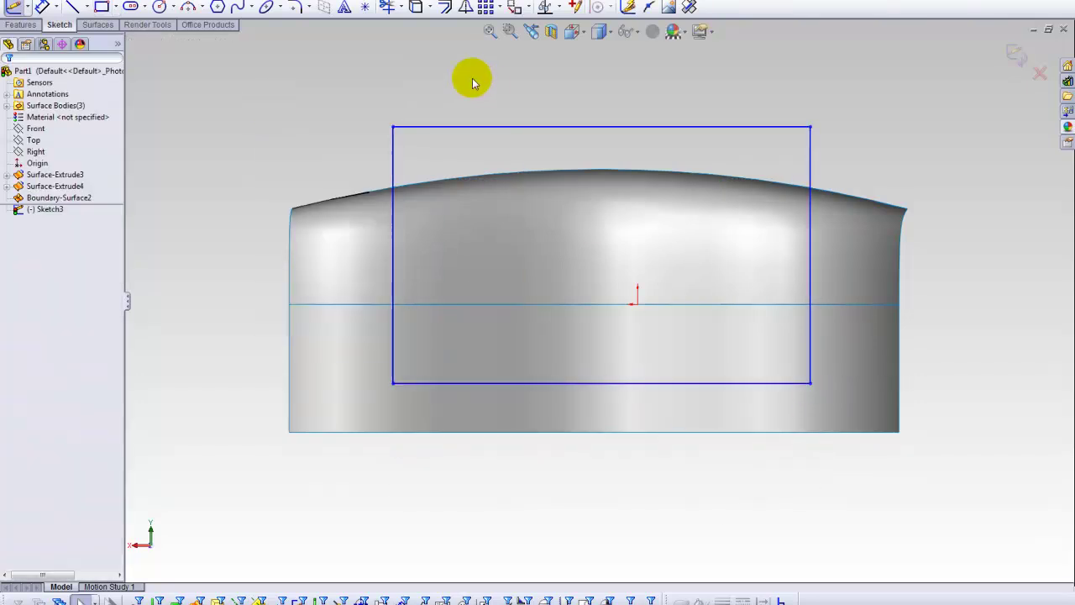
pyautogui.moveTo(811, 154); pyautogui.dragTo(780, 151)
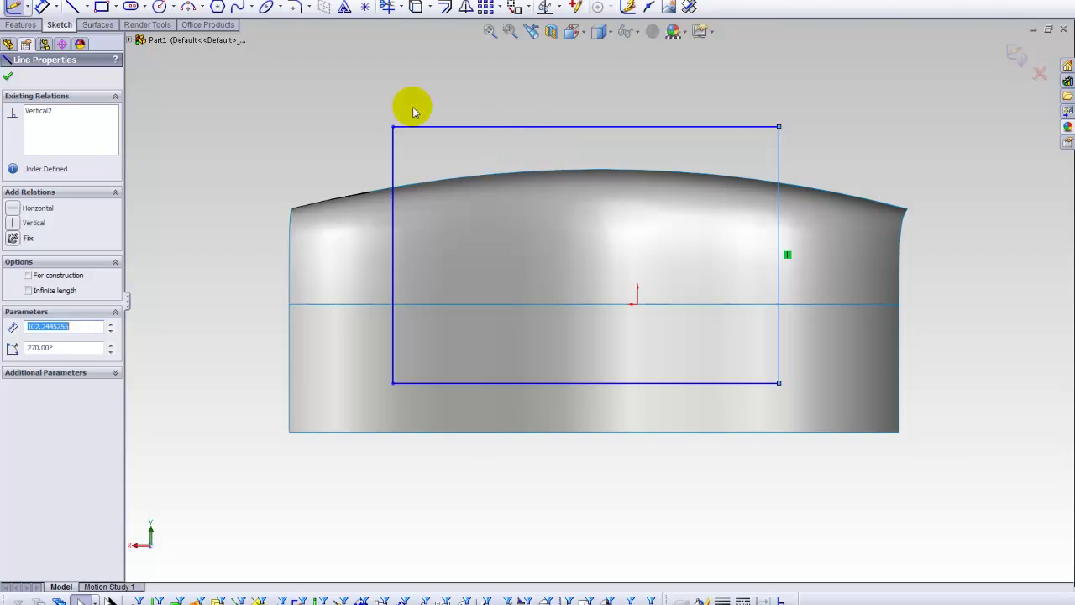
pyautogui.click(396, 89)
# - Start a Trim Surface using the rectangle sketch, viewing the model at an angle
pyautogui.click(97, 25)
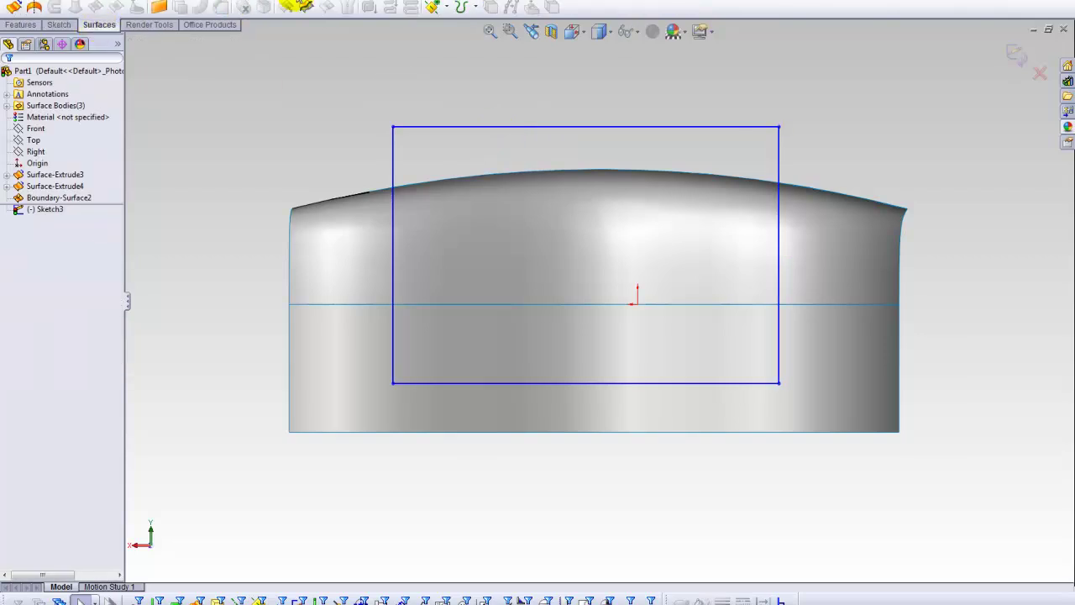
pyautogui.click(305, 8)
pyautogui.moveTo(360, 84); pyautogui.dragTo(336, 227, button='middle')
# - Keep the middle face, accept Surface-Trim1, and inspect the trimmed right edge
pyautogui.click(551, 238)
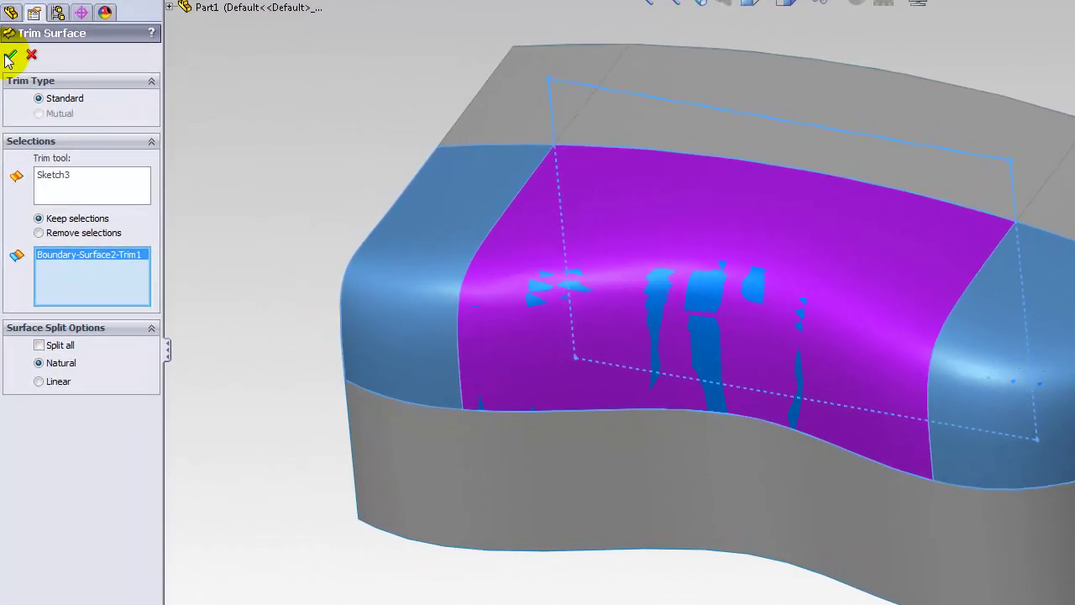
pyautogui.click(7, 77)
pyautogui.click(301, 154)
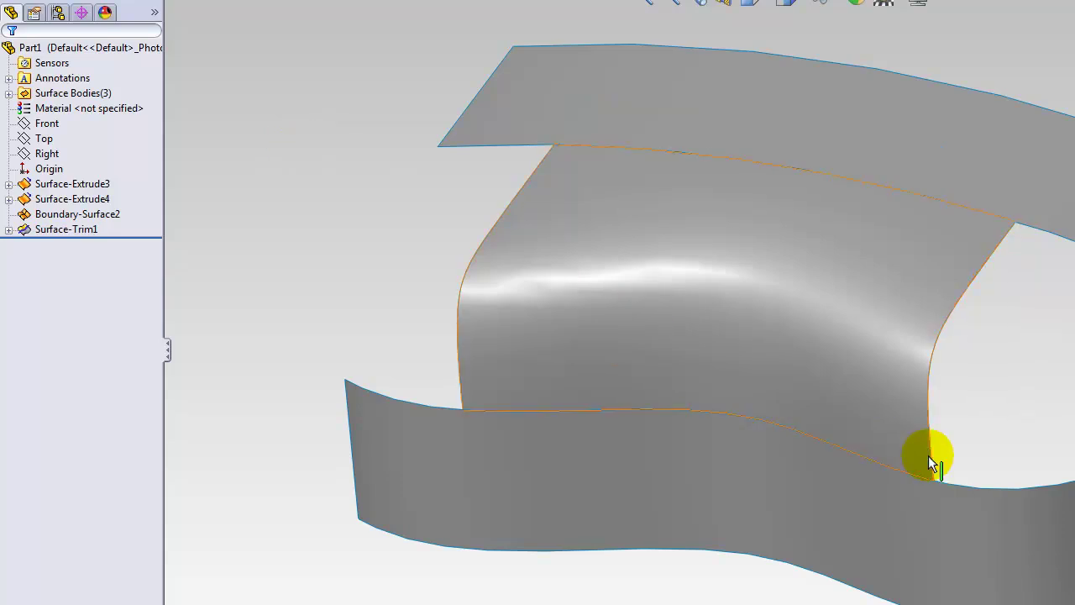
pyautogui.click(990, 258)
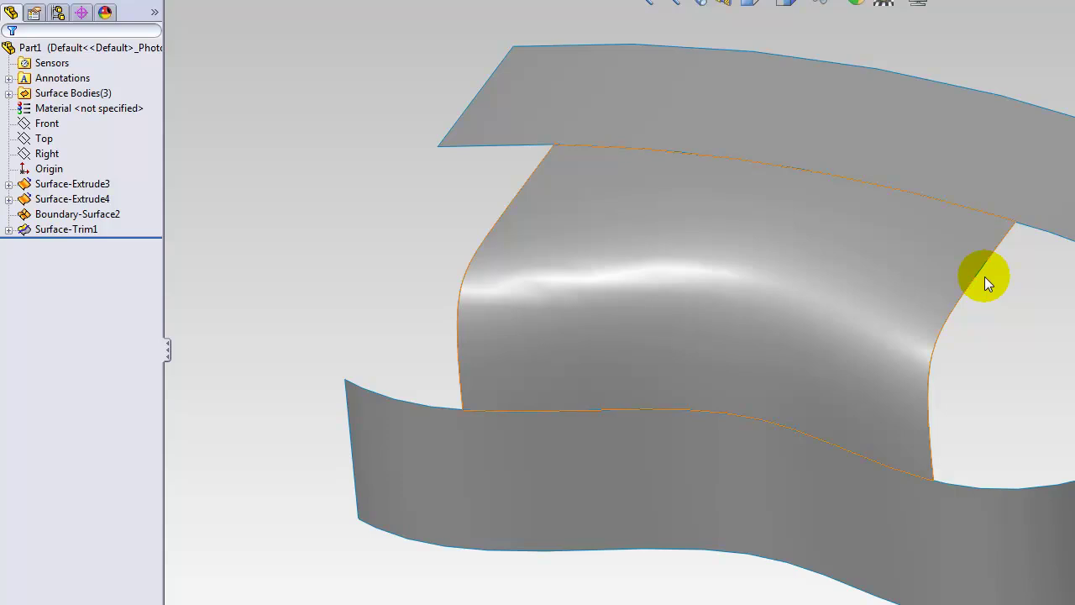
pyautogui.moveTo(798, 330); pyautogui.dragTo(776, 337, button='middle')
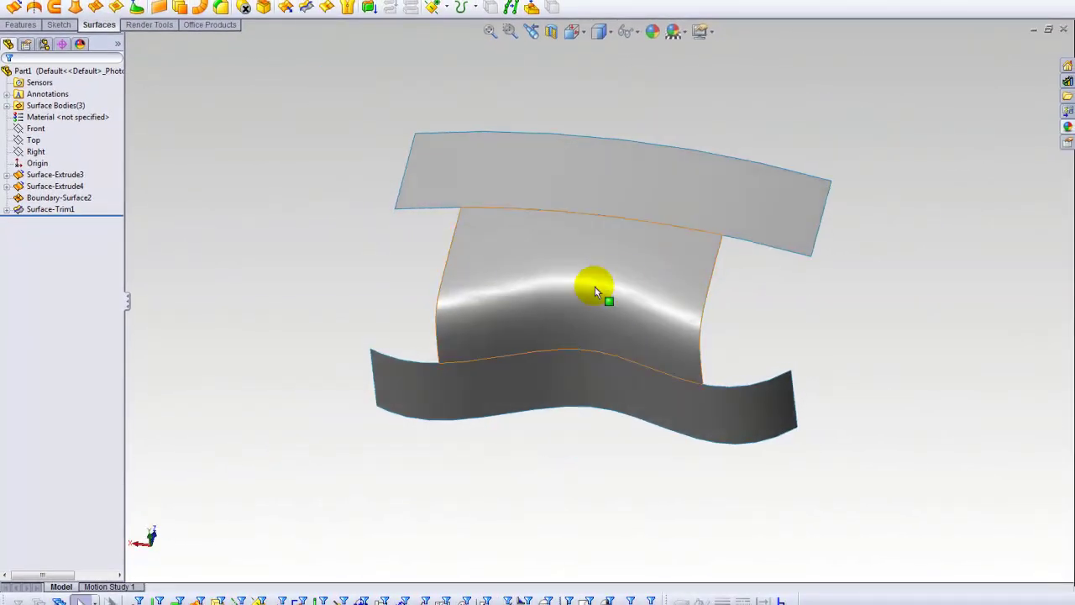
pyautogui.click(46, 209)
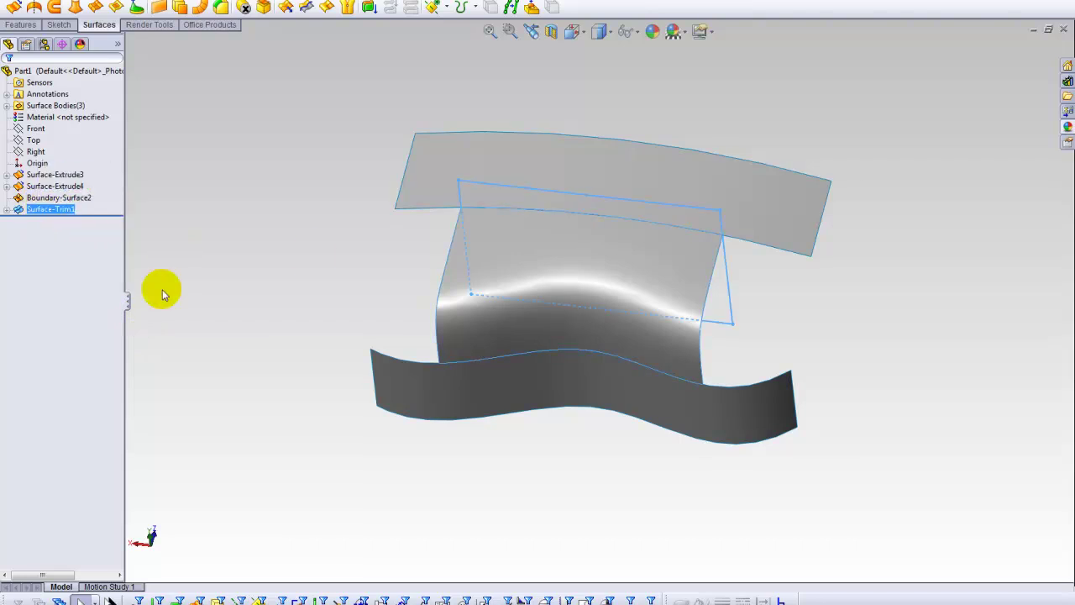
pyautogui.click(319, 289)
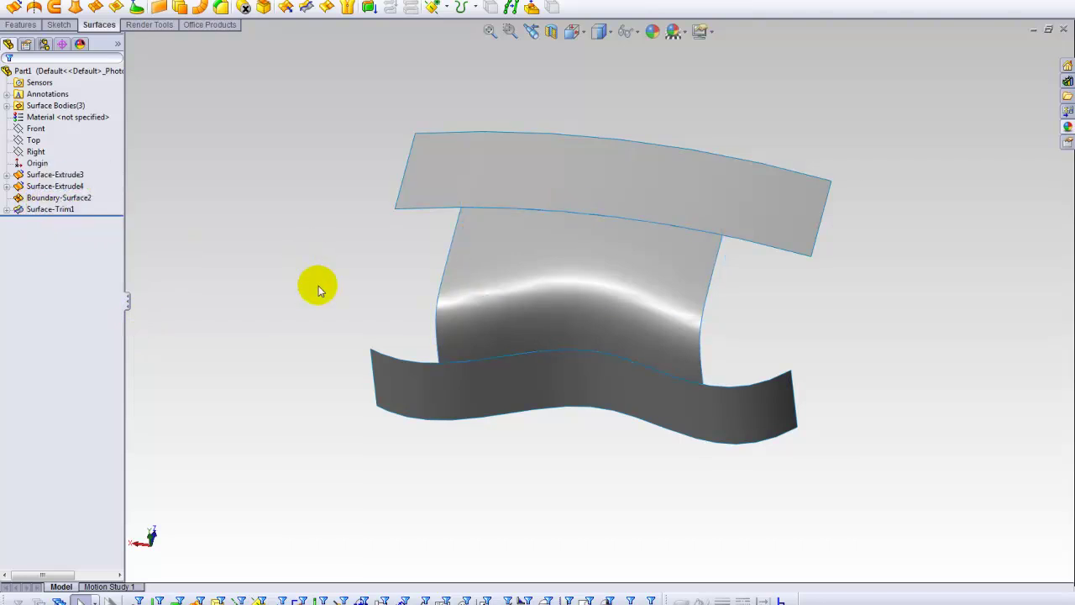
pyautogui.click(471, 225)
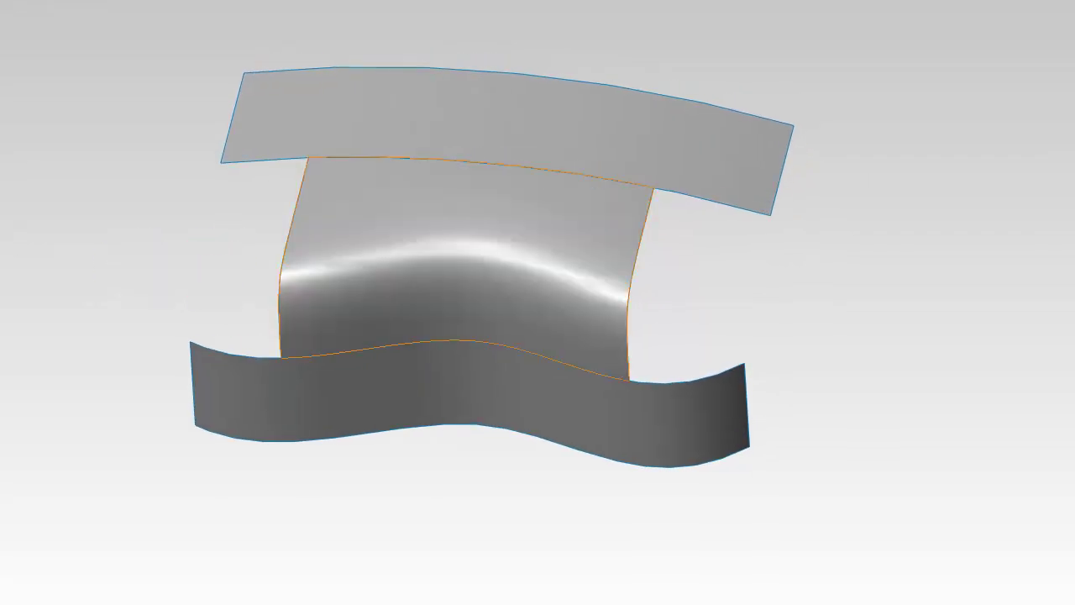
pyautogui.click(462, 252)
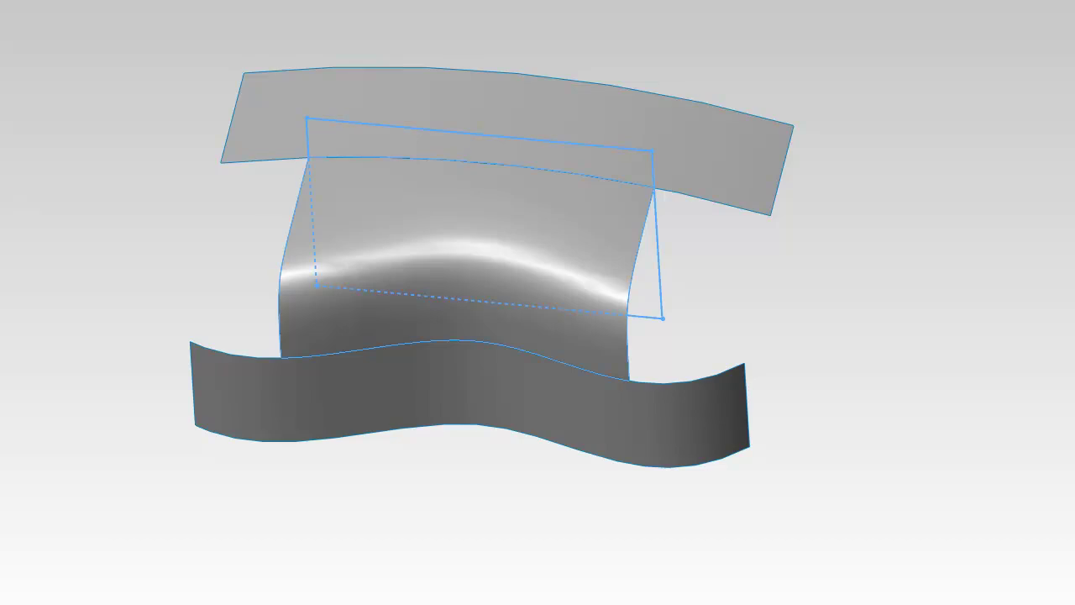
pyautogui.press('Escape')
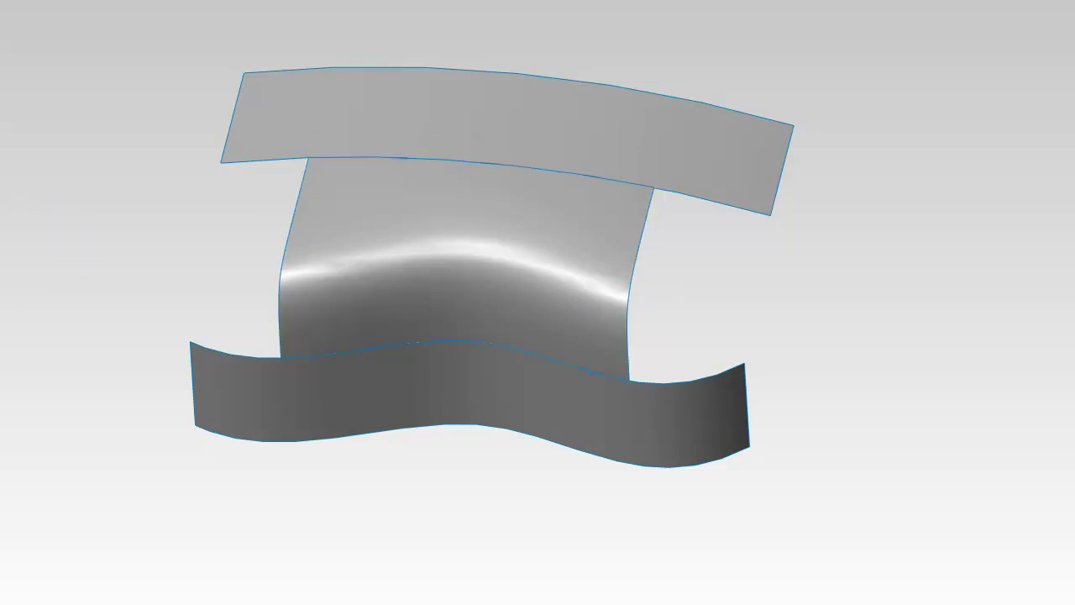
pyautogui.click(462, 252)
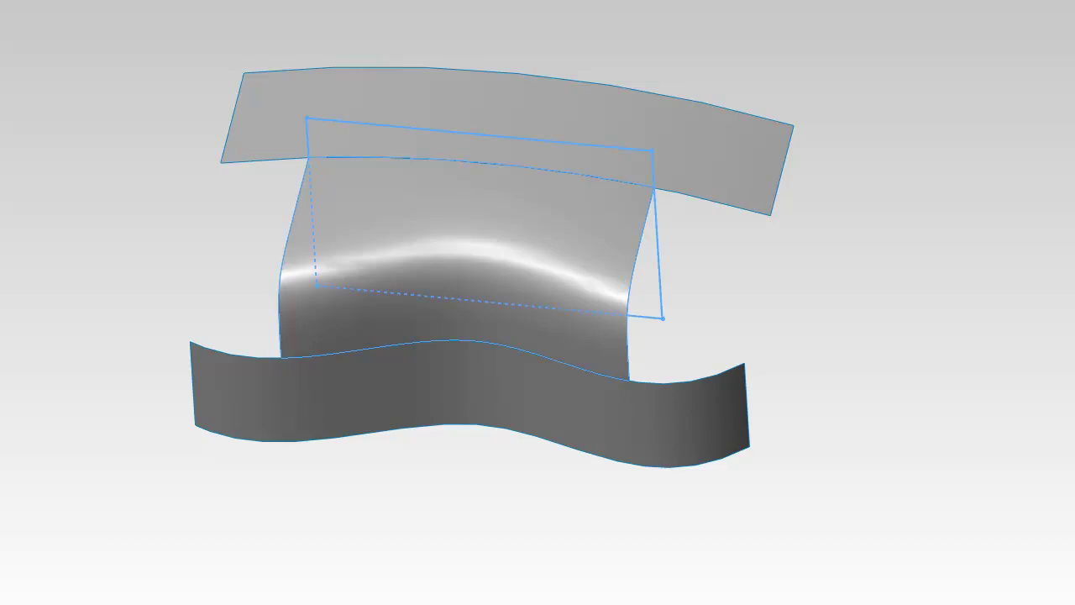
pyautogui.click(87, 238)
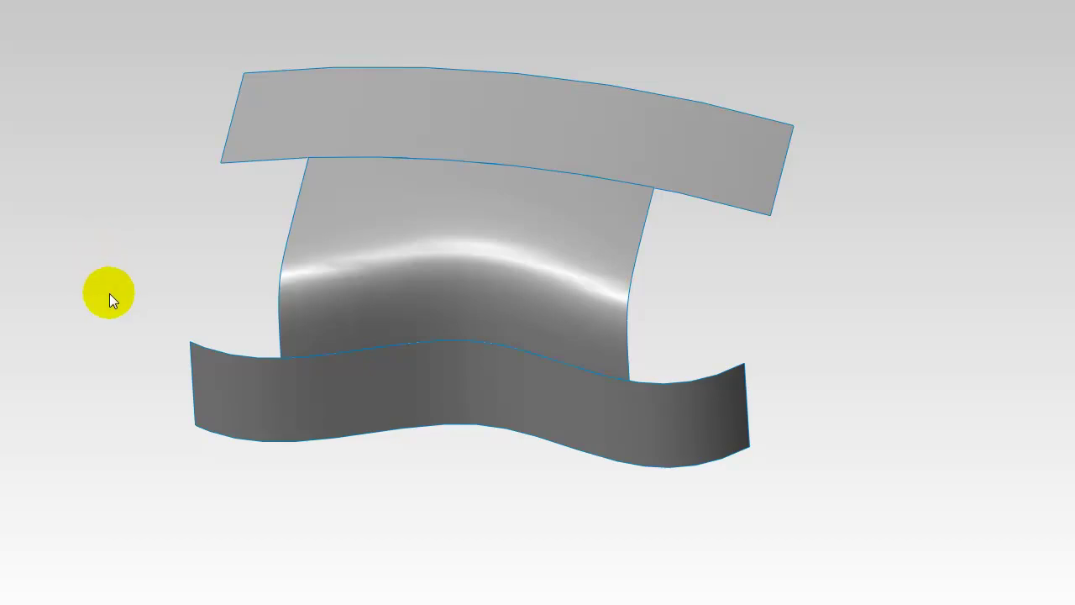
pyautogui.moveTo(95, 304); pyautogui.dragTo(78, 253, button='middle')
pyautogui.scroll(-3, 78, 253)
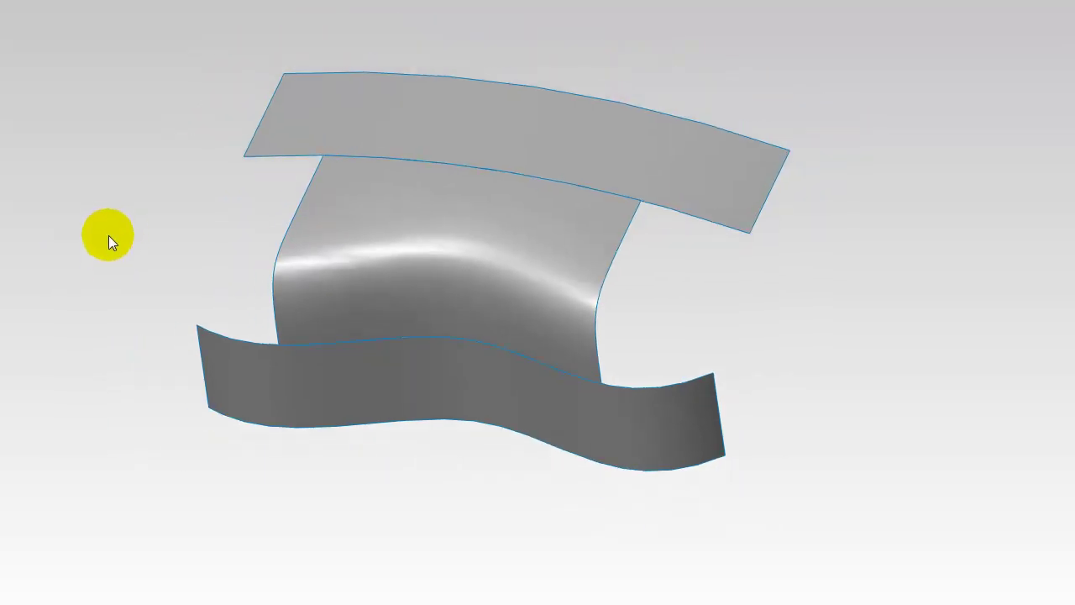
pyautogui.scroll(1, 81, 252)
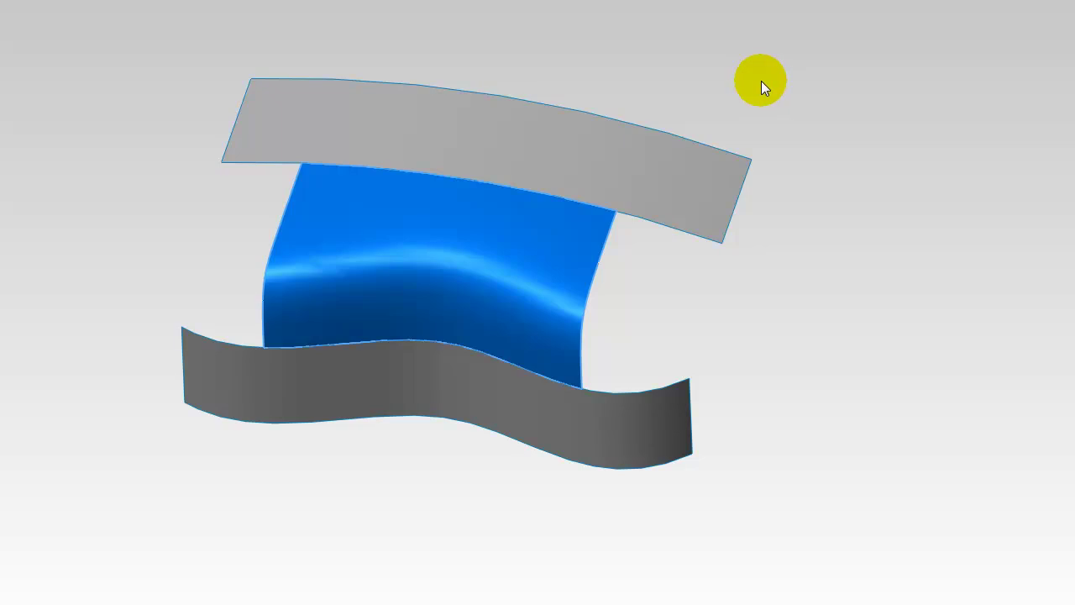
pyautogui.press('Escape')
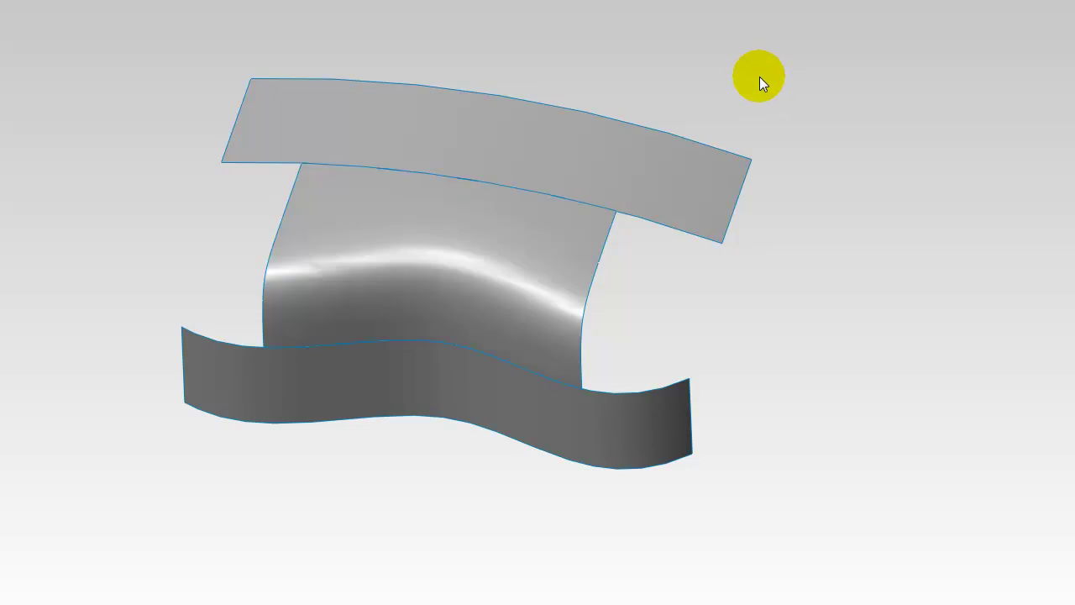